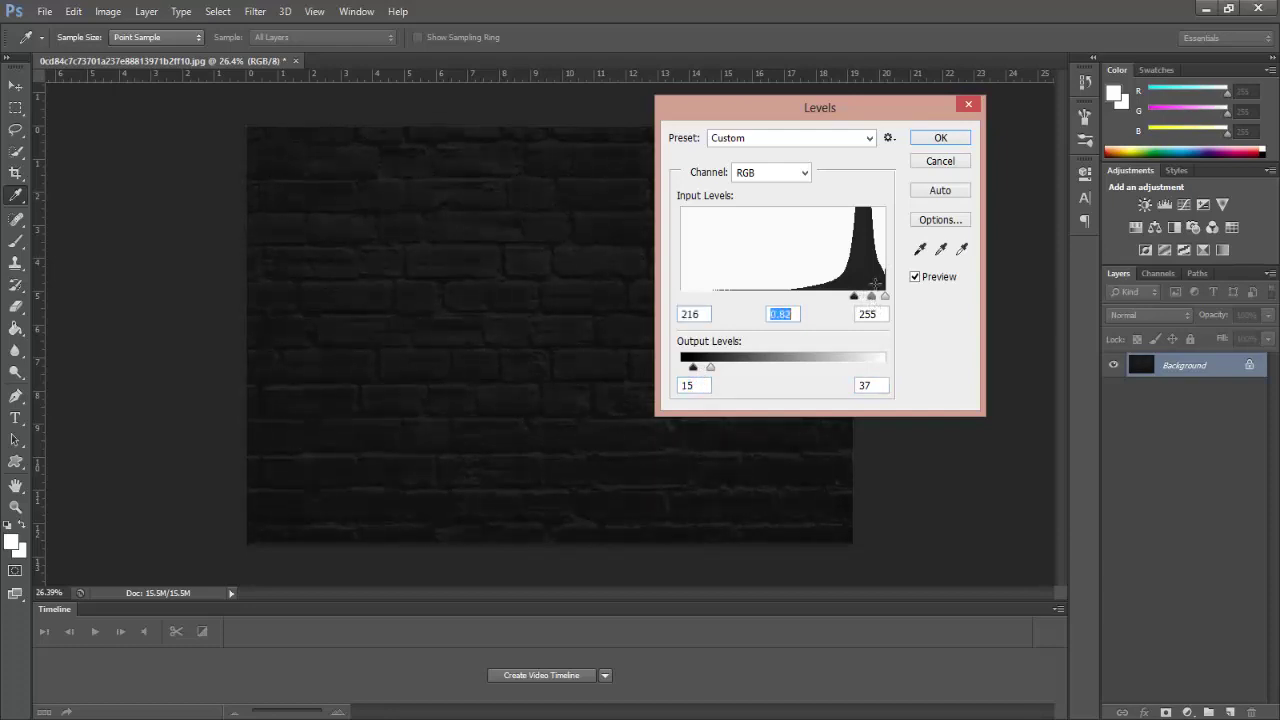
Apply the Levels adjustment to the brick wall, and add a Gradient Fill layer using the Neutral Density preset.
{"action": "left_click", "coordinate": [942, 140]}
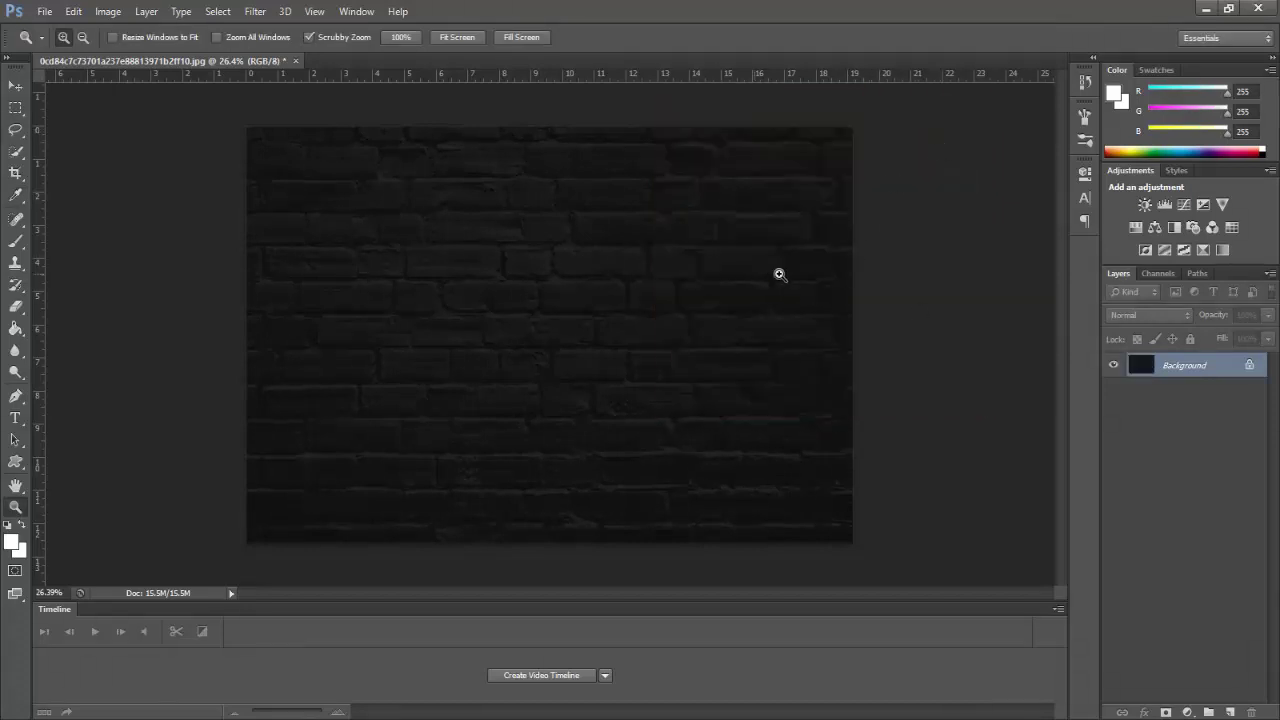
{"action": "left_click", "coordinate": [1187, 712]}
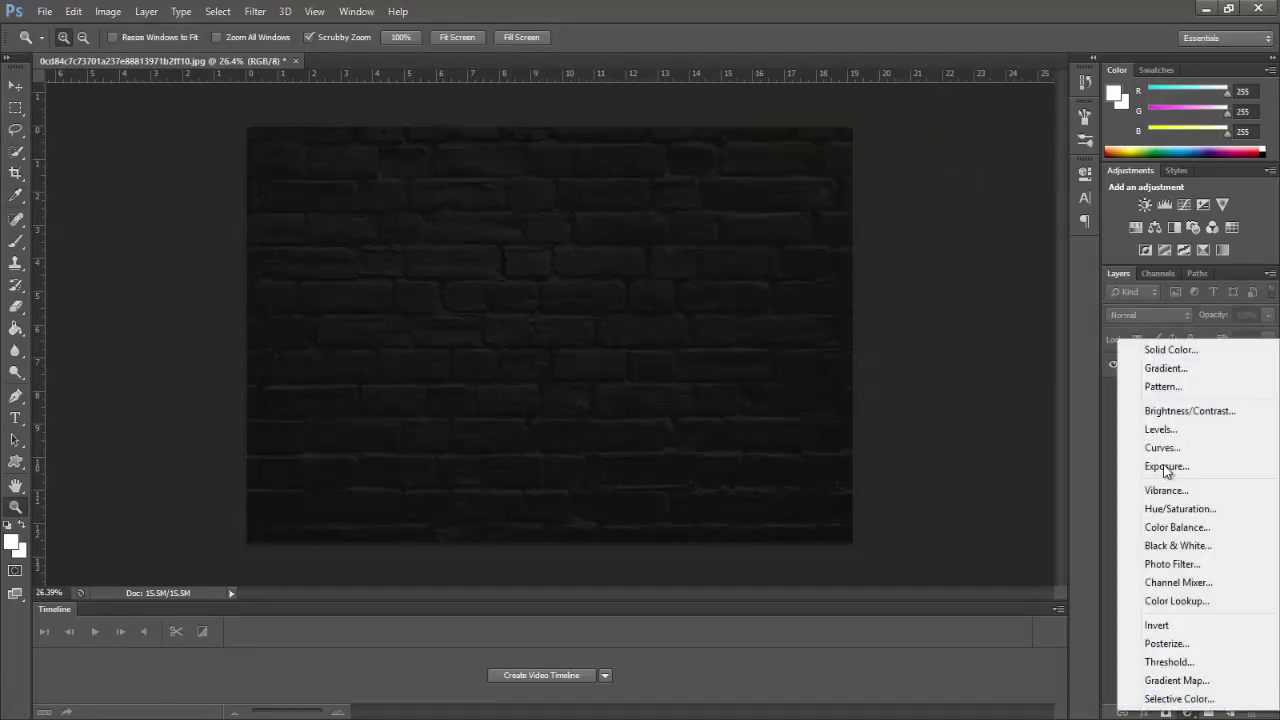
{"action": "left_click", "coordinate": [1178, 369]}
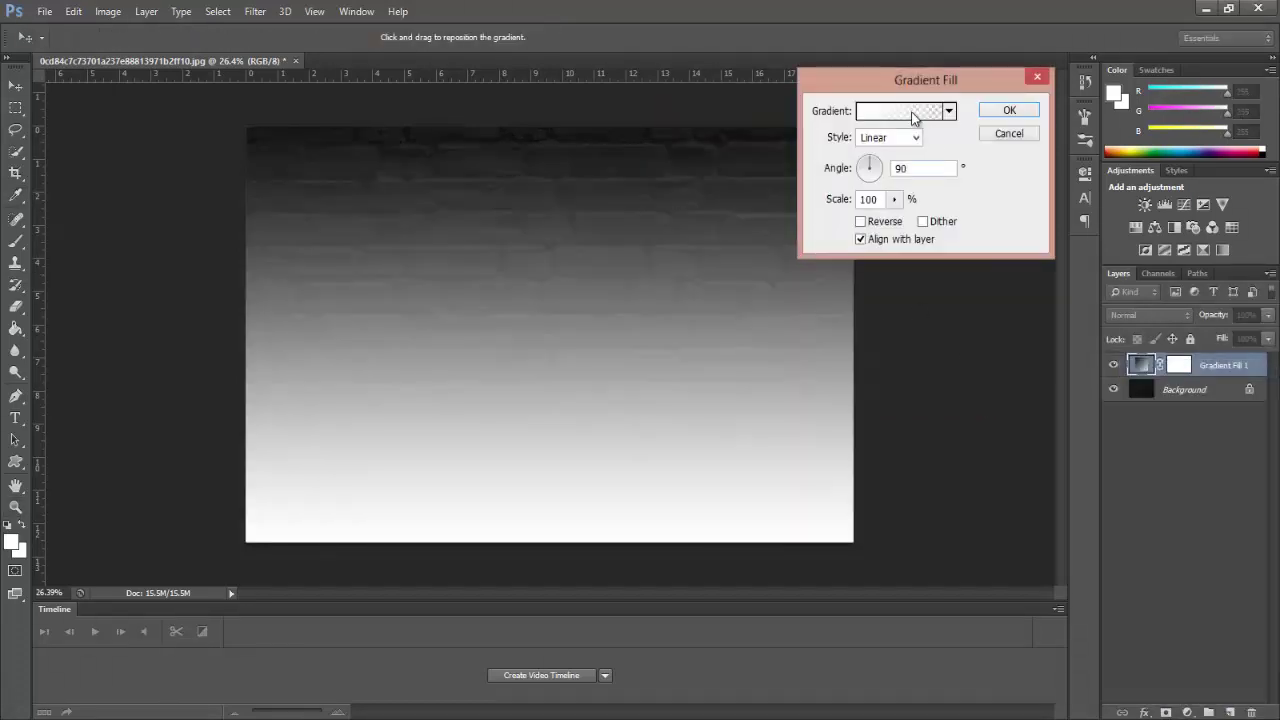
{"action": "left_click", "coordinate": [912, 112]}
{"action": "left_click", "coordinate": [1127, 178]}
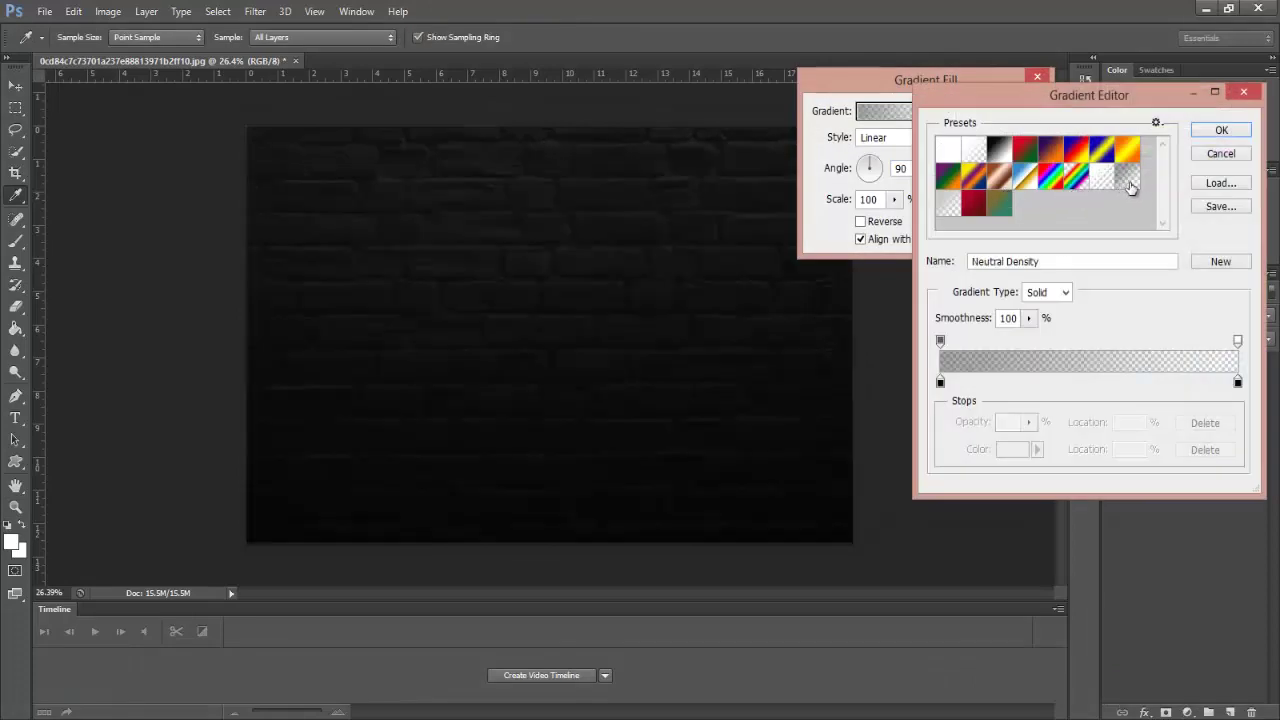
{"action": "left_click", "coordinate": [1219, 132]}
Make the gradient fill radial and reversed with a scale of 407%, and apply it.
{"action": "left_click", "coordinate": [912, 138]}
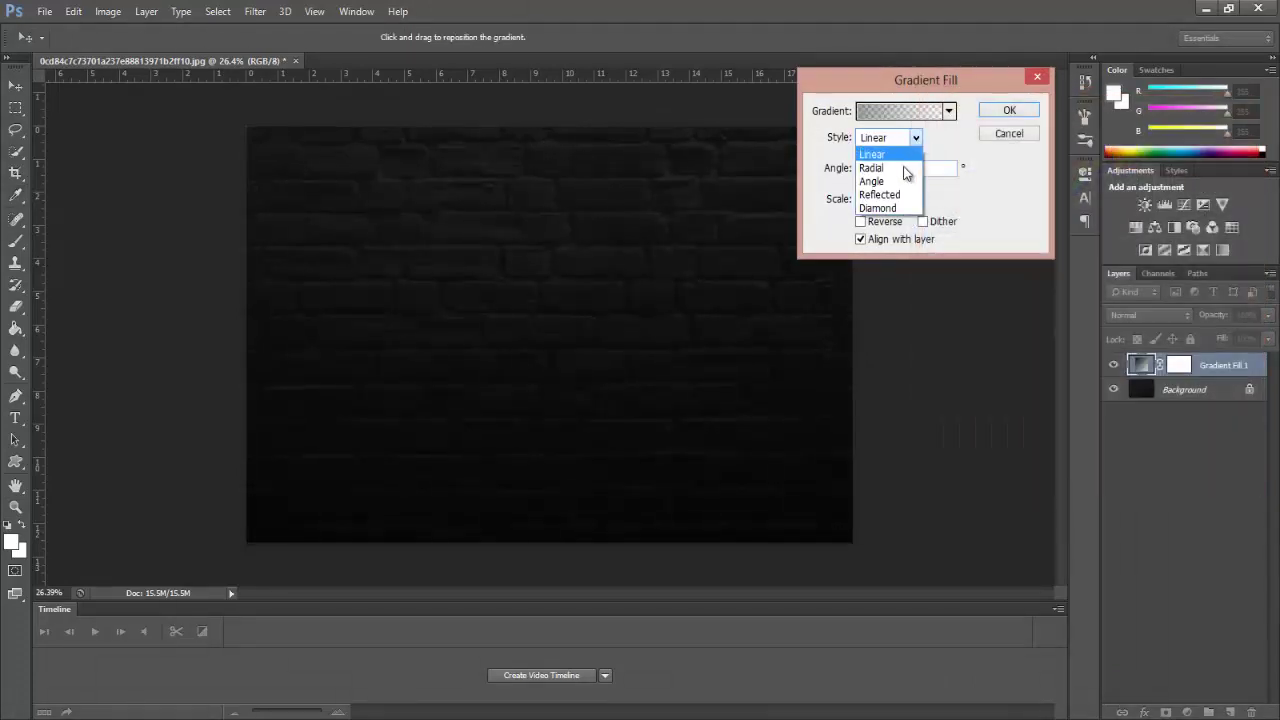
{"action": "left_click", "coordinate": [893, 169]}
{"action": "left_click", "coordinate": [861, 221]}
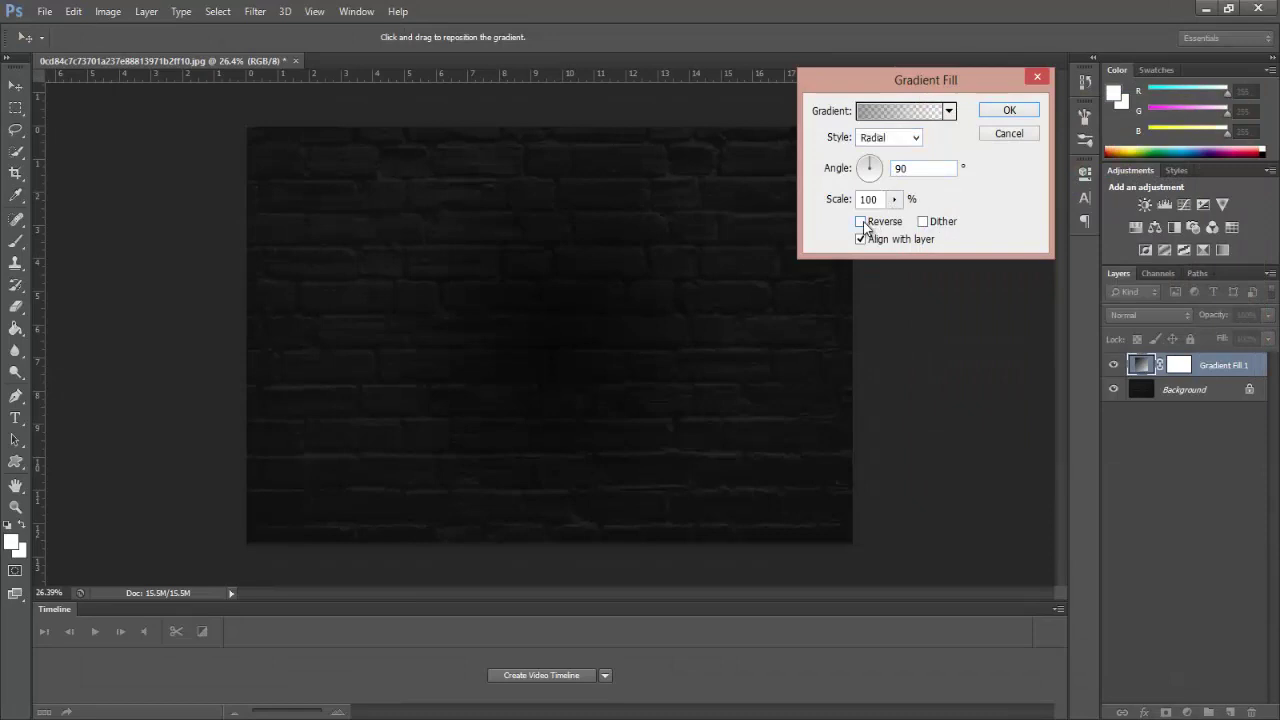
{"action": "left_click", "coordinate": [893, 200]}
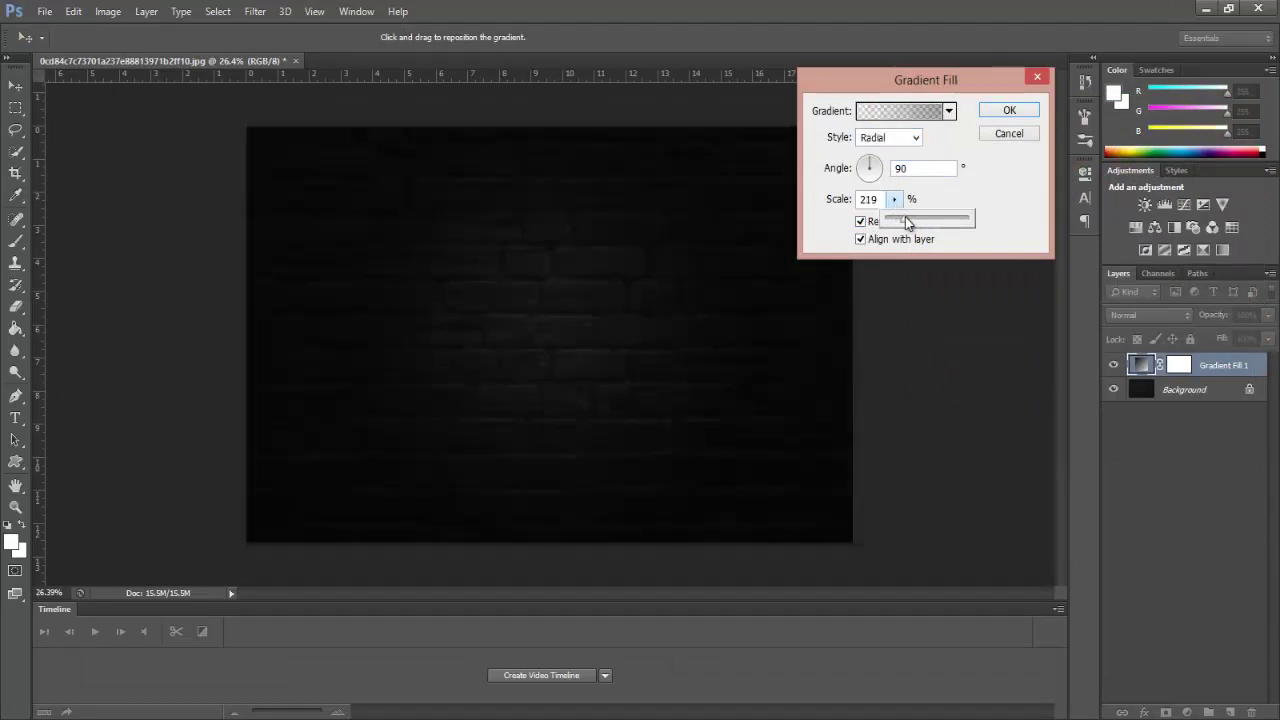
{"action": "left_click_drag", "start_coordinate": [911, 217], "coordinate": [922, 218]}
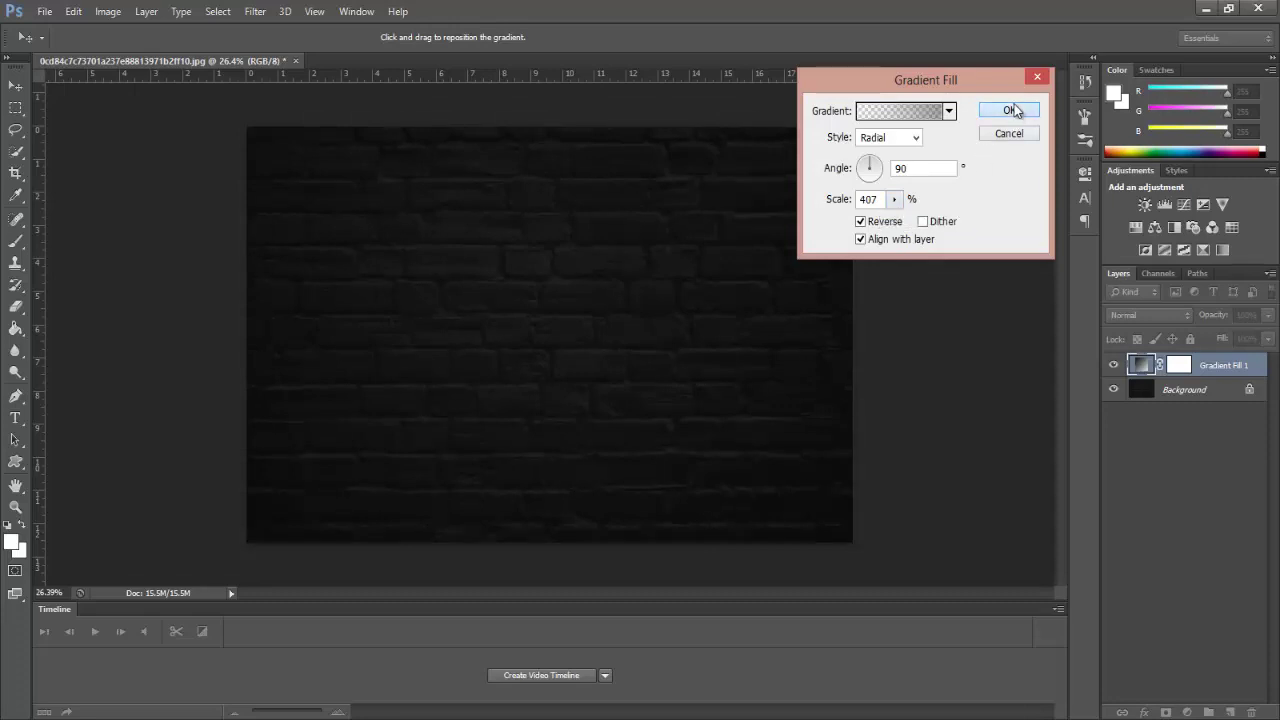
{"action": "left_click", "coordinate": [1009, 110]}
Set the Type tool's font to Beon and its text colour to cyan #01e4ff.
{"action": "left_click", "coordinate": [15, 418]}
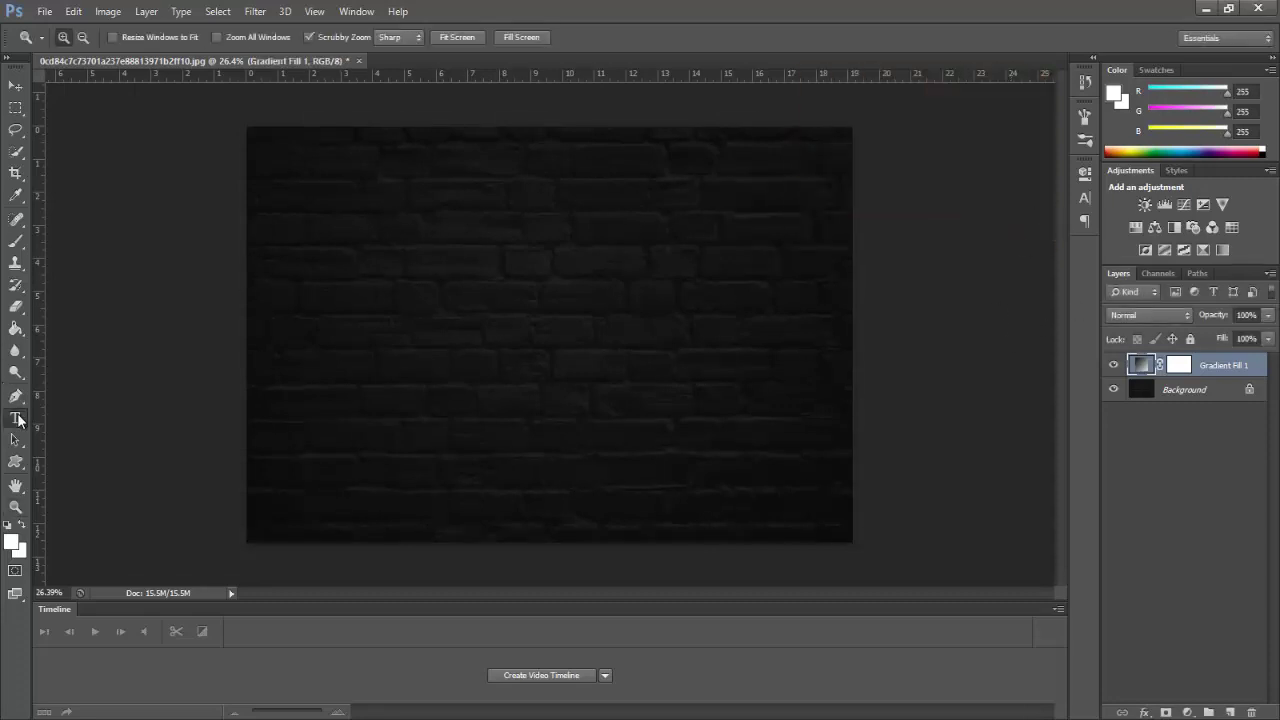
{"action": "left_click", "coordinate": [155, 38]}
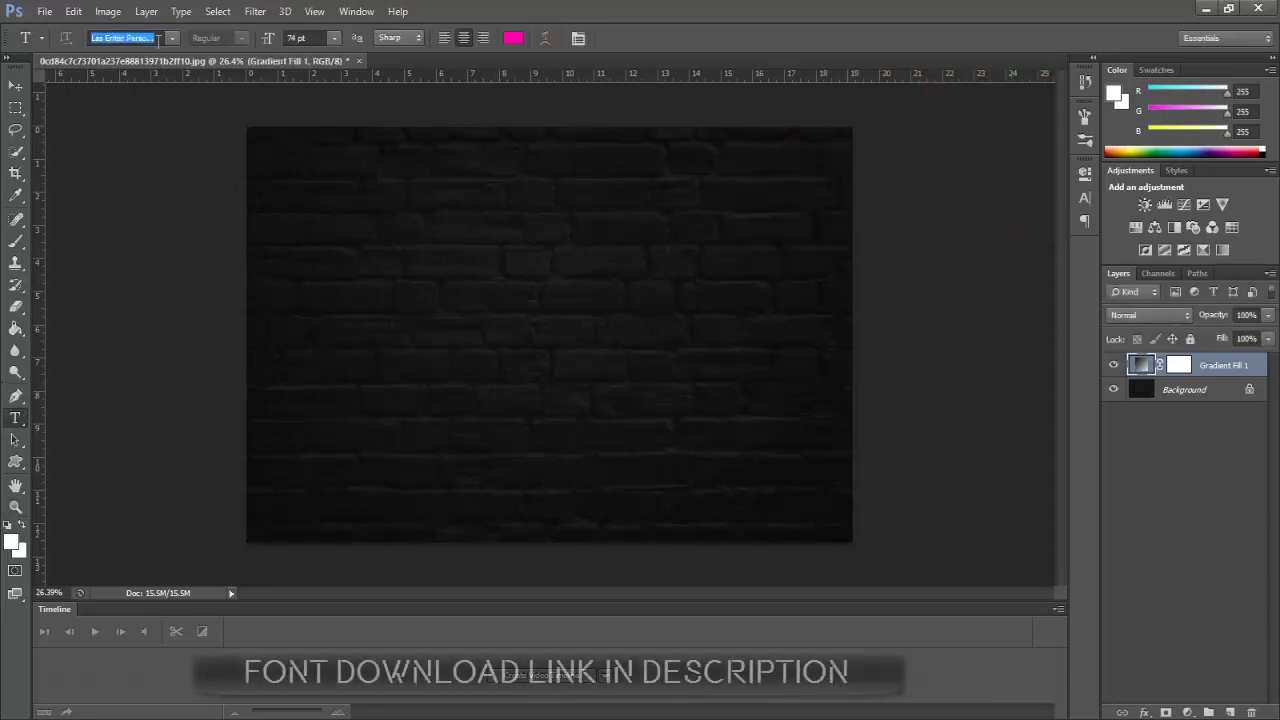
{"action": "type", "text": "Beauty"}
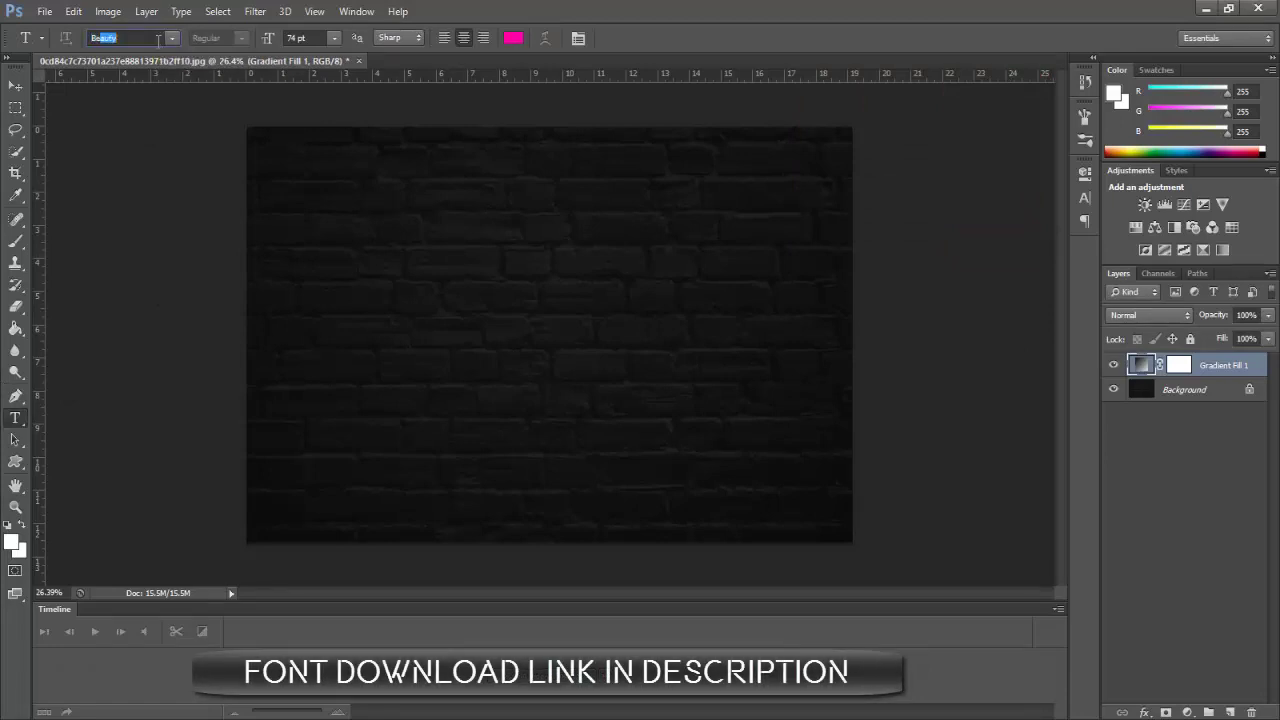
{"action": "left_click", "coordinate": [511, 38]}
{"action": "left_click", "coordinate": [952, 267]}
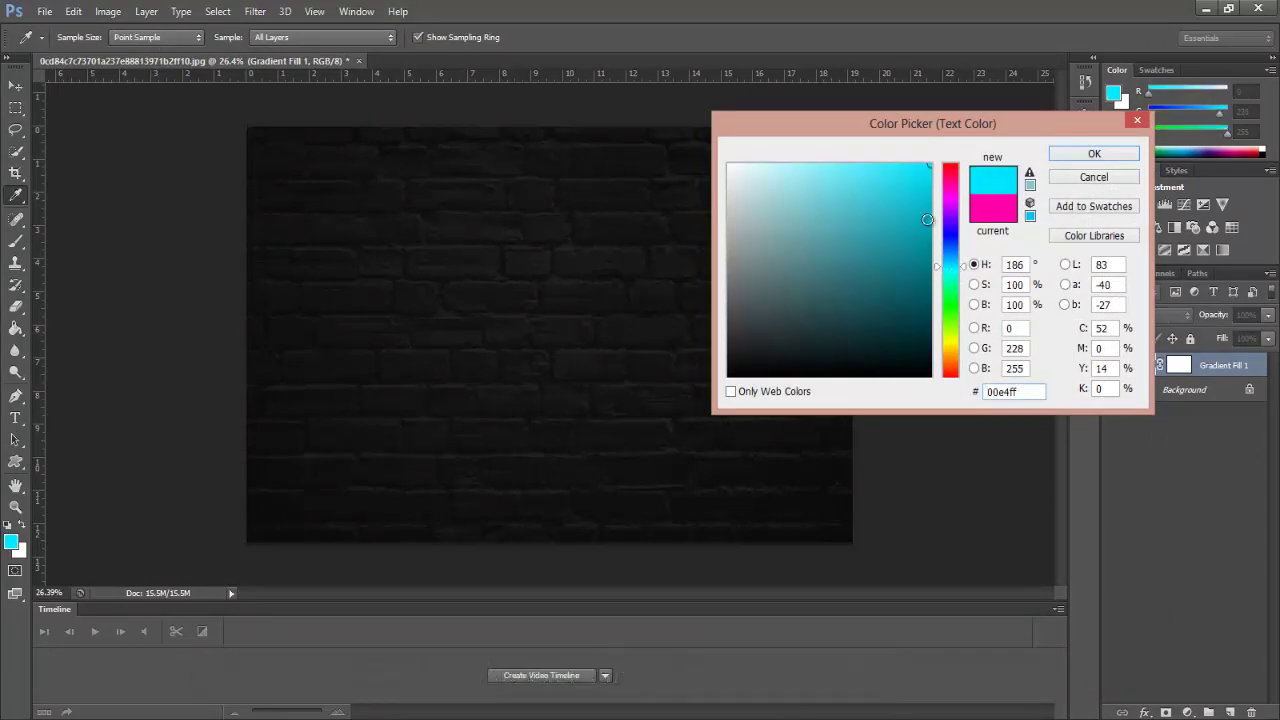
{"action": "left_click", "coordinate": [928, 166]}
{"action": "left_click", "coordinate": [1062, 153]}
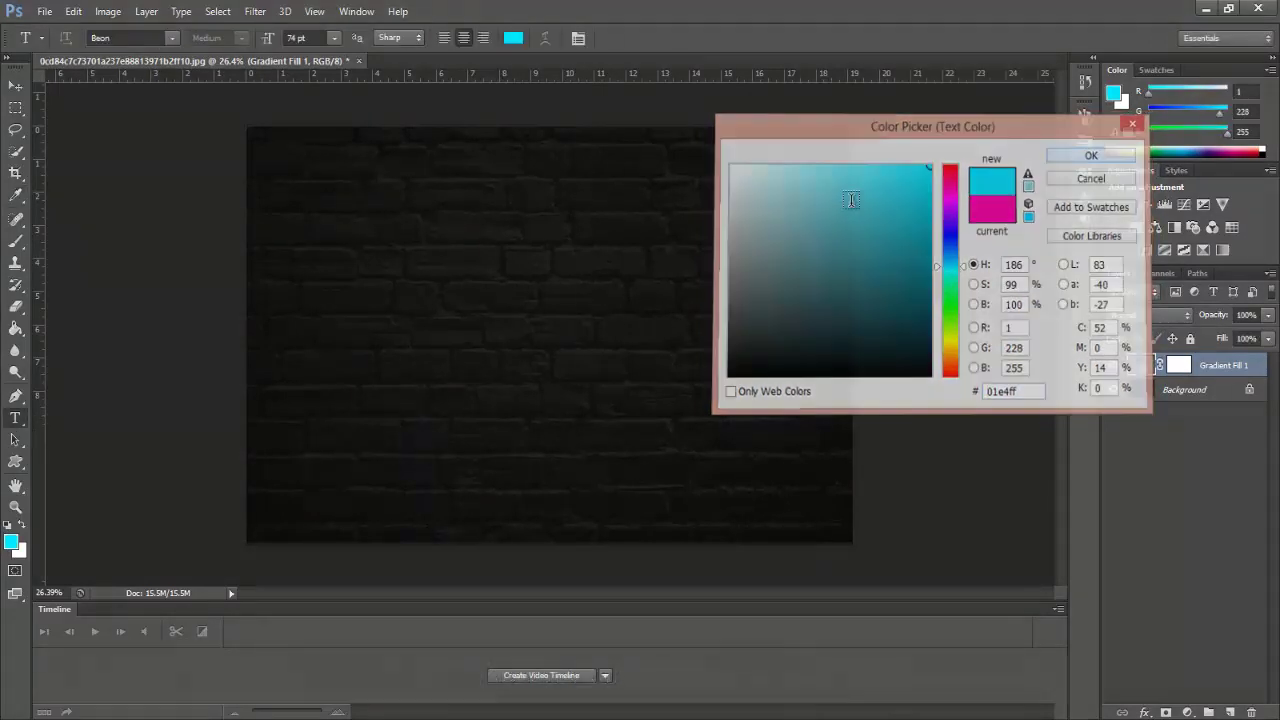
Add the text "NEON" at 229 pt and place it horizontally centred, slightly above the middle of the wall.
{"action": "left_click", "coordinate": [451, 338]}
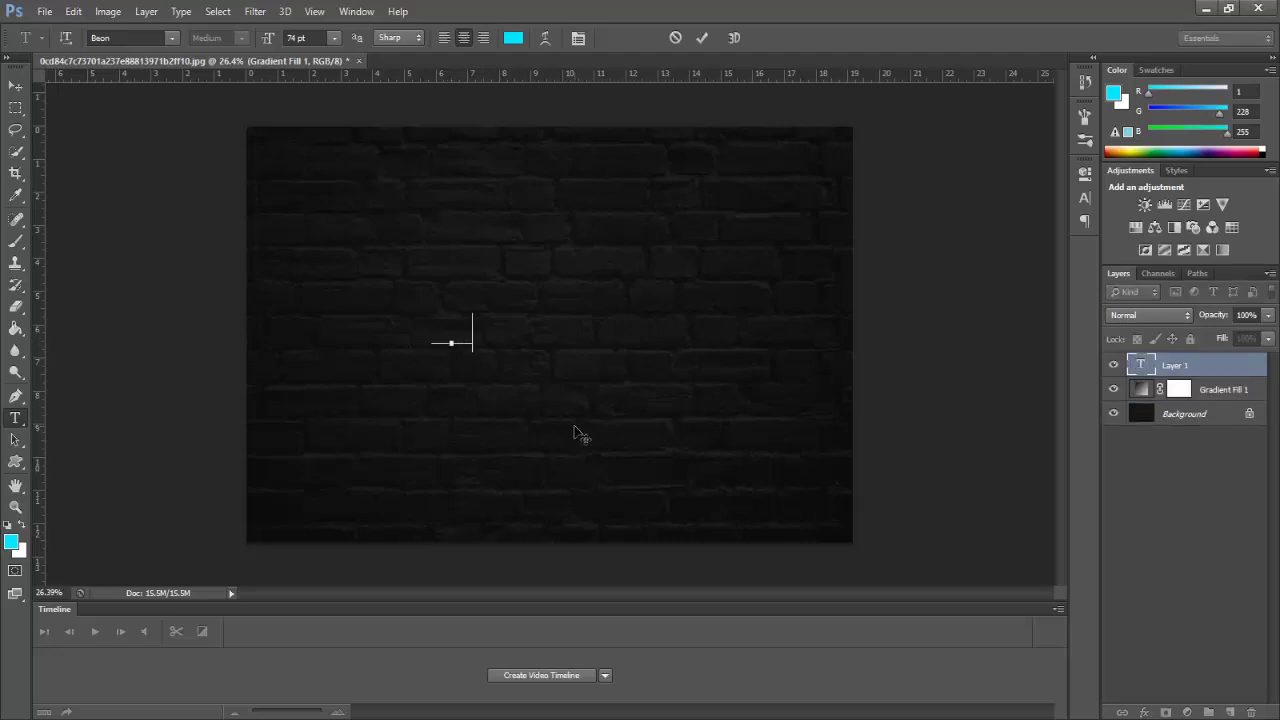
{"action": "type", "text": "NEON"}
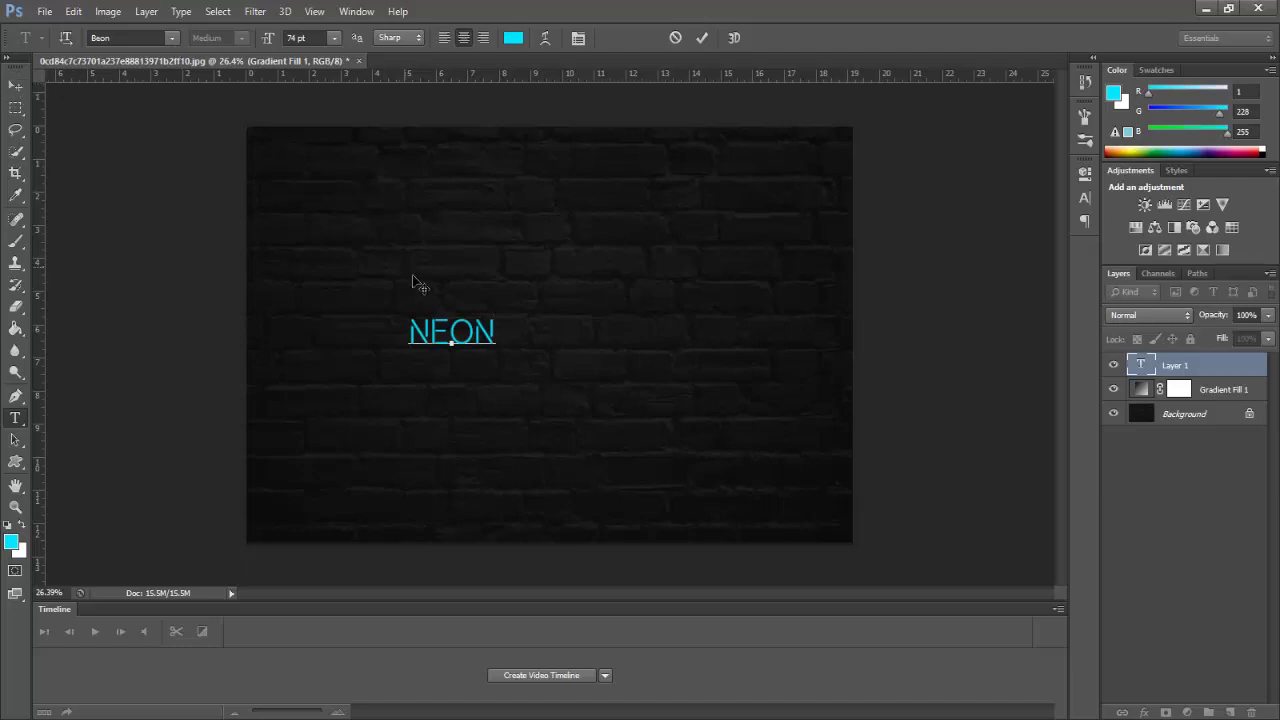
{"action": "left_click_drag", "start_coordinate": [462, 332], "coordinate": [421, 272]}
{"action": "left_click_drag", "start_coordinate": [268, 40], "coordinate": [395, 51]}
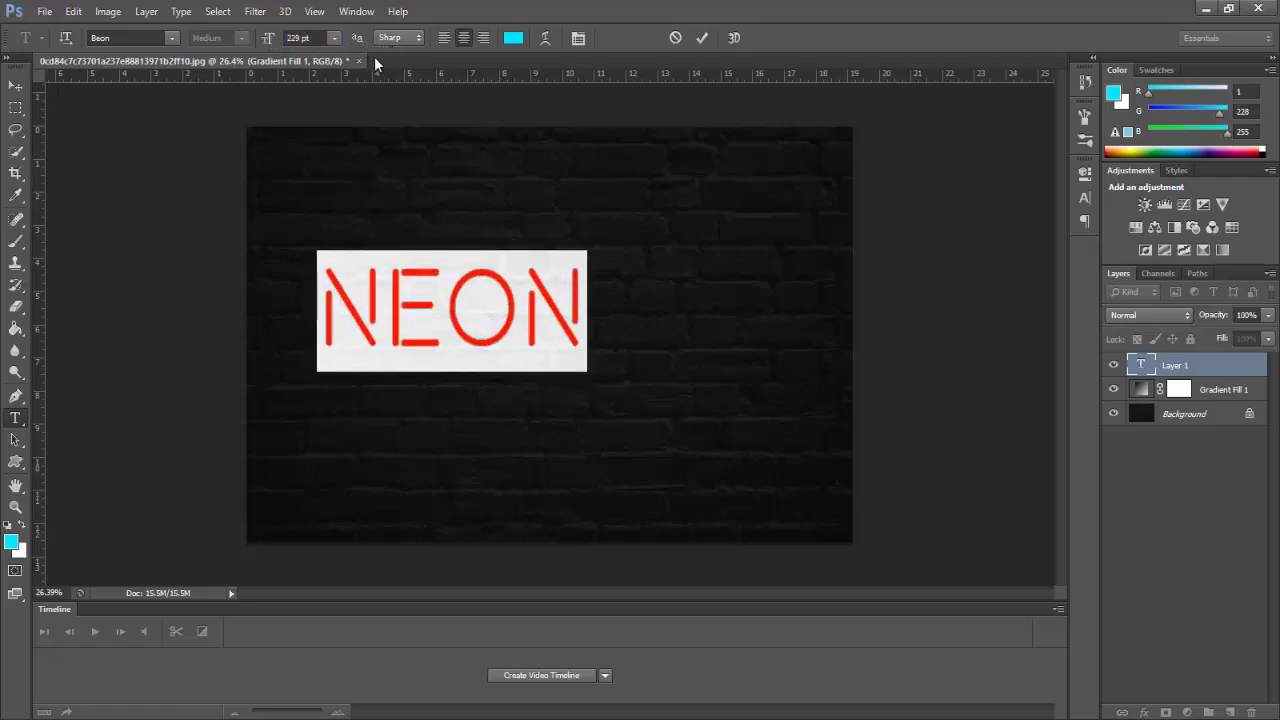
{"action": "left_click", "coordinate": [15, 85]}
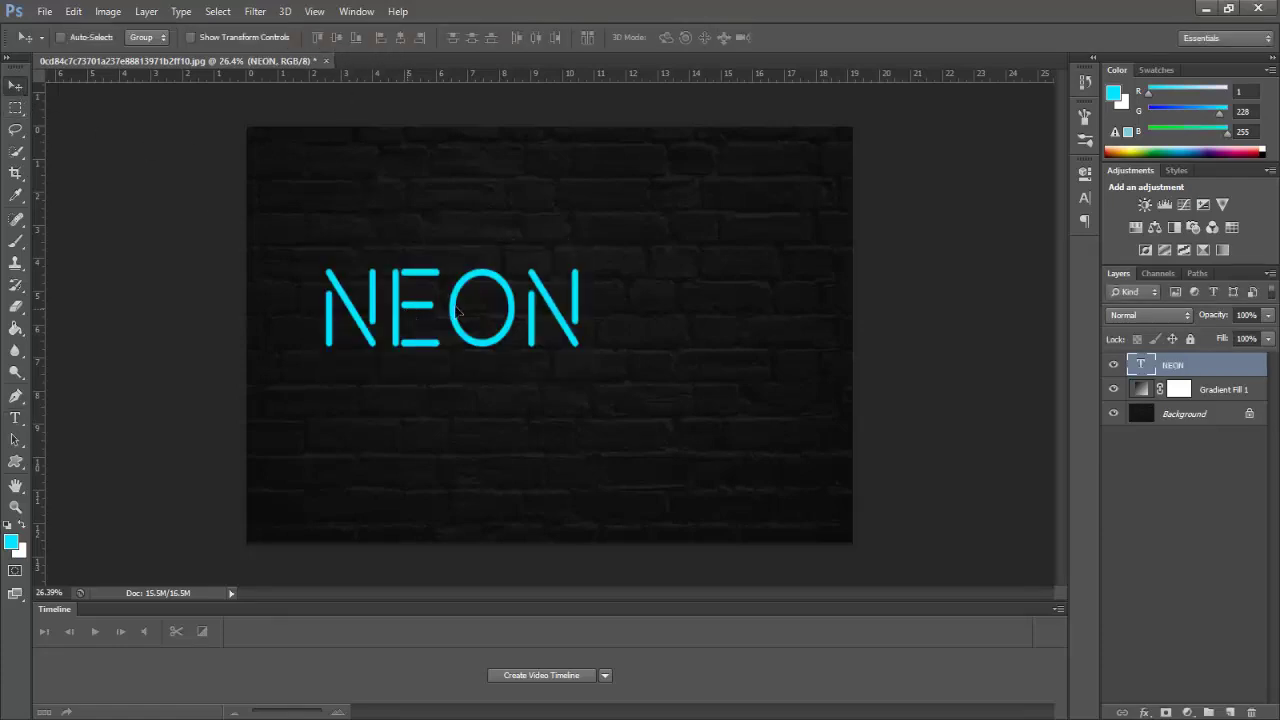
{"action": "left_click_drag", "start_coordinate": [408, 312], "coordinate": [495, 298]}
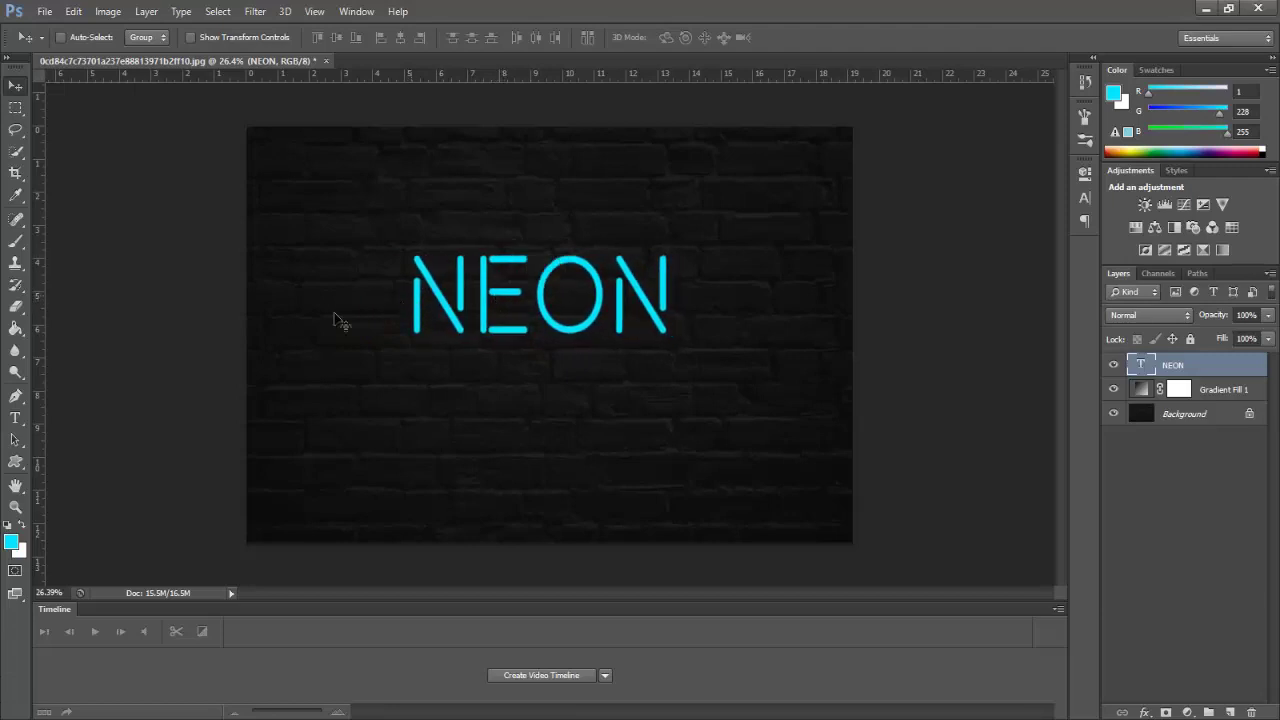
Start a second text layer below NEON using the Las Enter font and the magenta colour #ff01ba.
{"action": "left_click", "coordinate": [15, 418]}
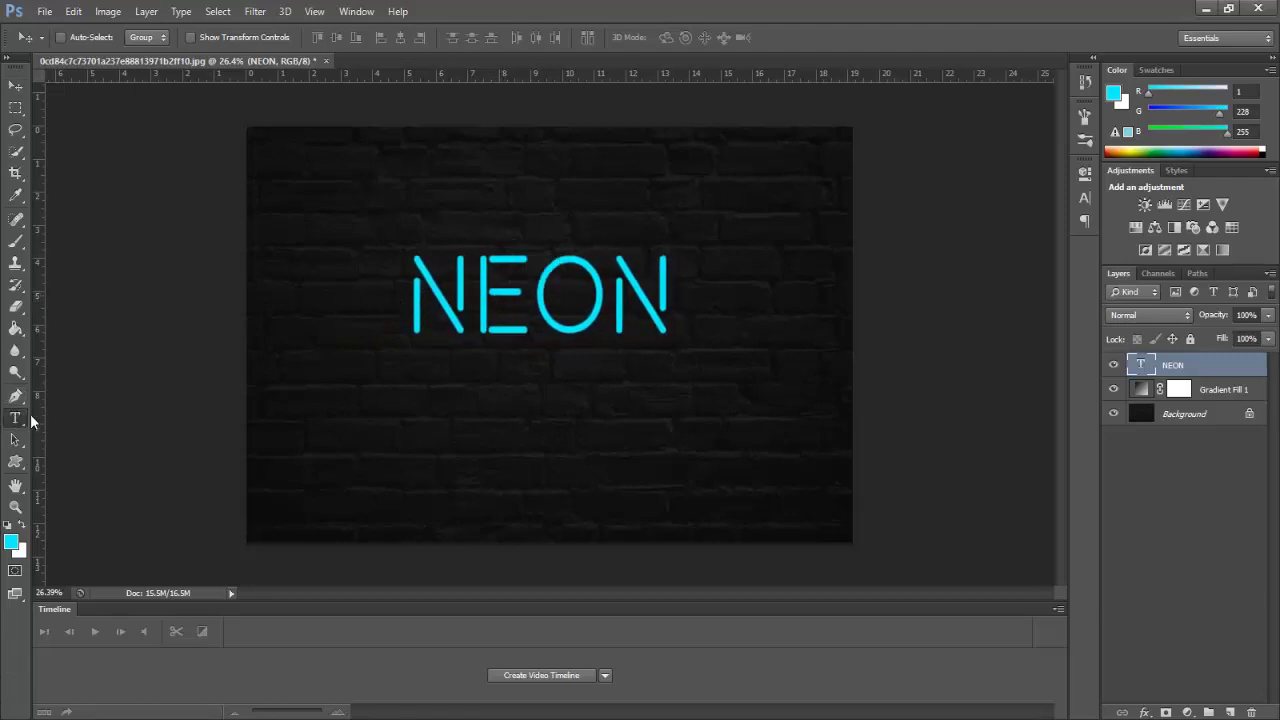
{"action": "left_click", "coordinate": [487, 420]}
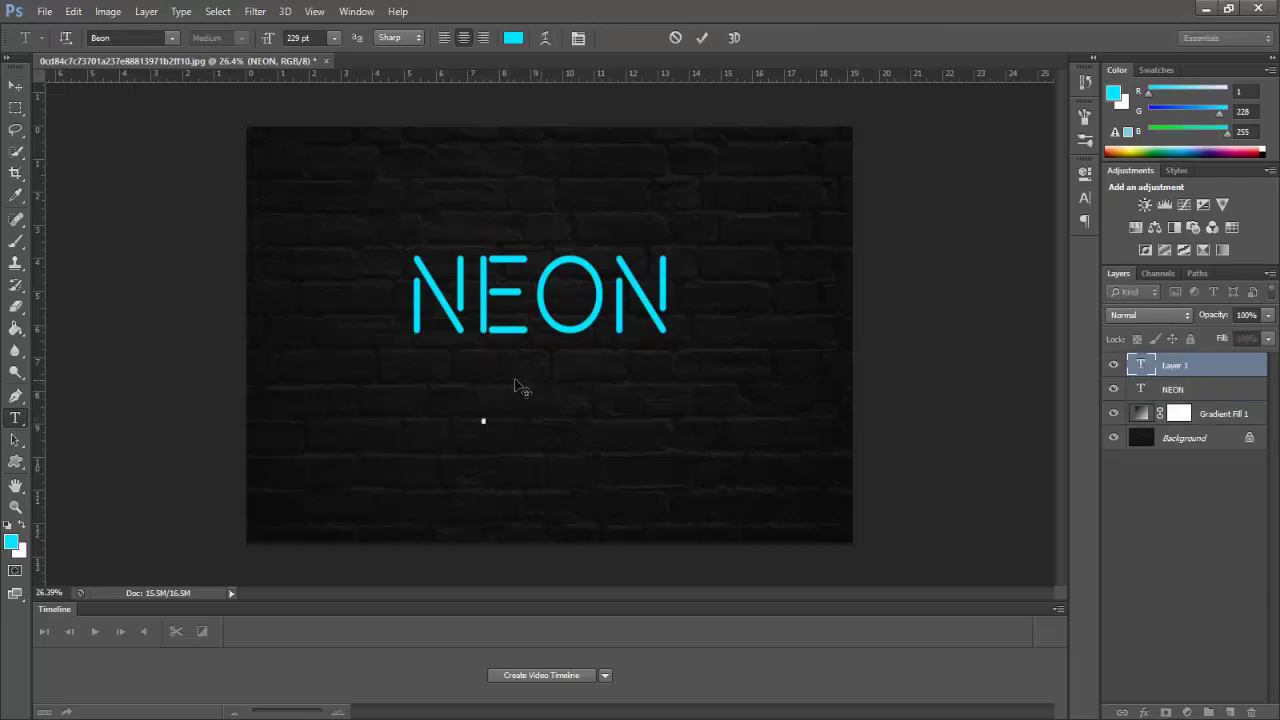
{"action": "left_click", "coordinate": [130, 38]}
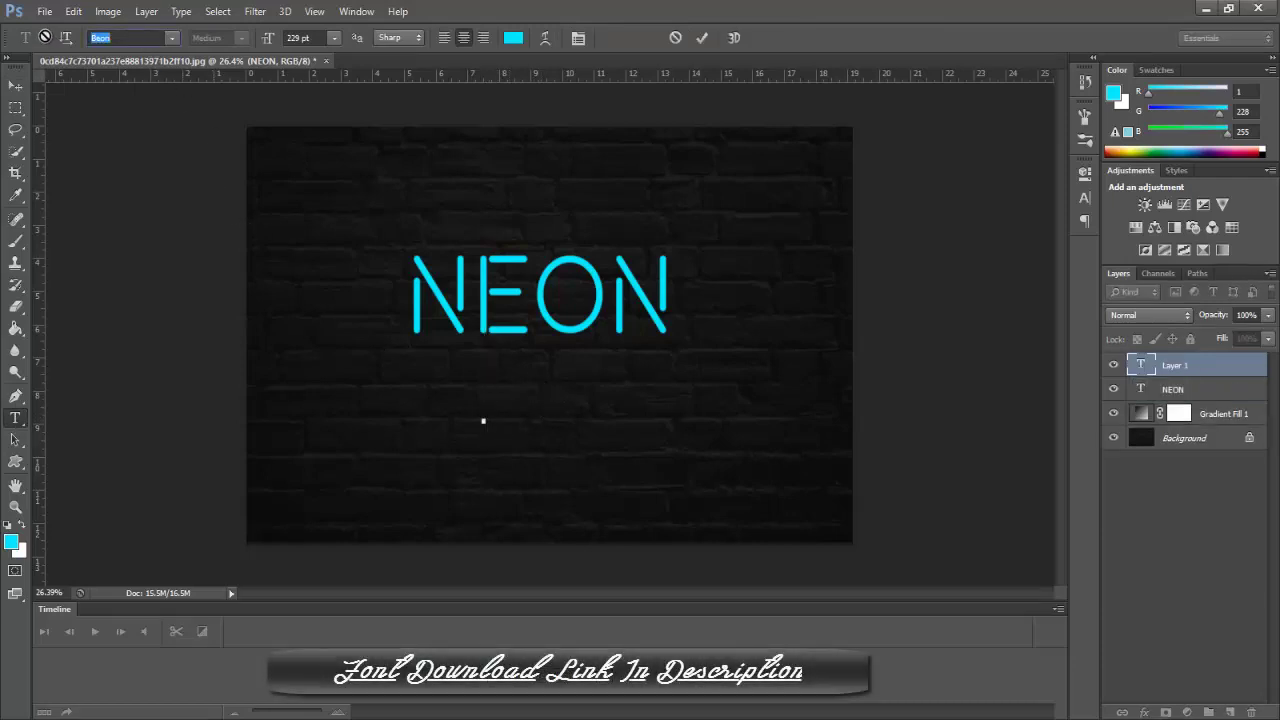
{"action": "type", "text": "Las Enter Perso..."}
{"action": "key", "text": "Return"}
{"action": "left_click", "coordinate": [513, 38]}
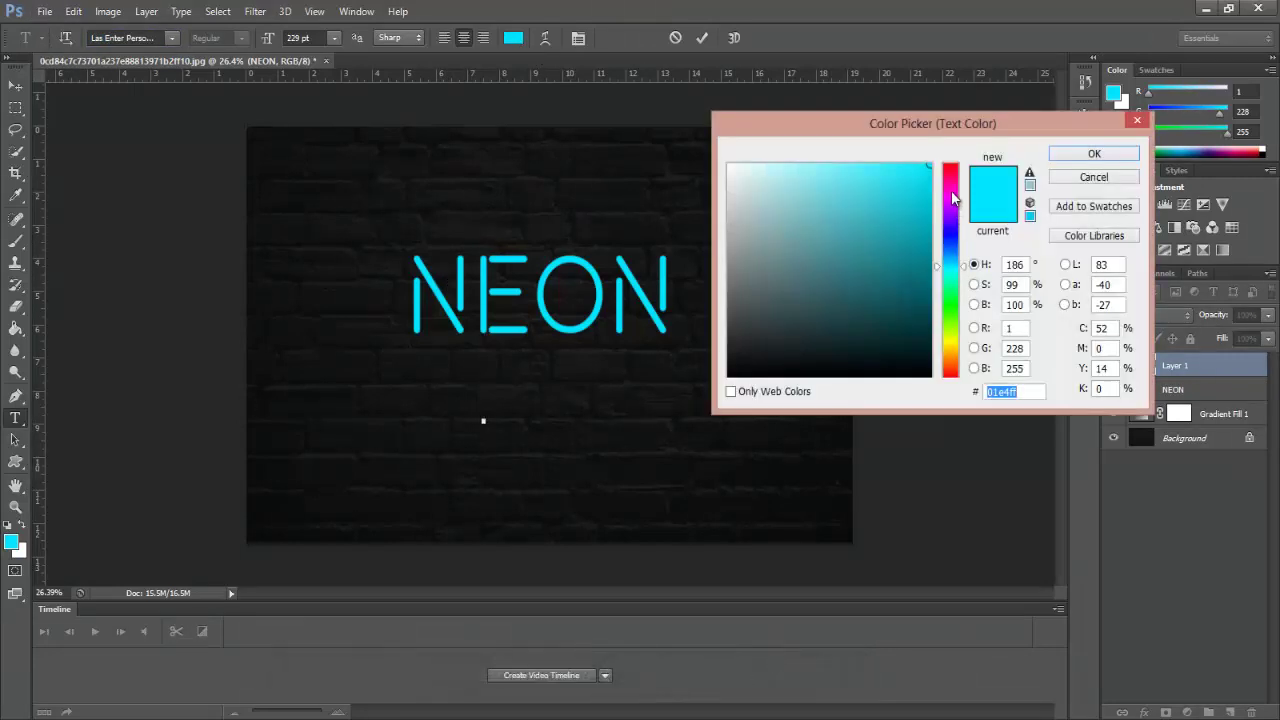
{"action": "left_click", "coordinate": [951, 190]}
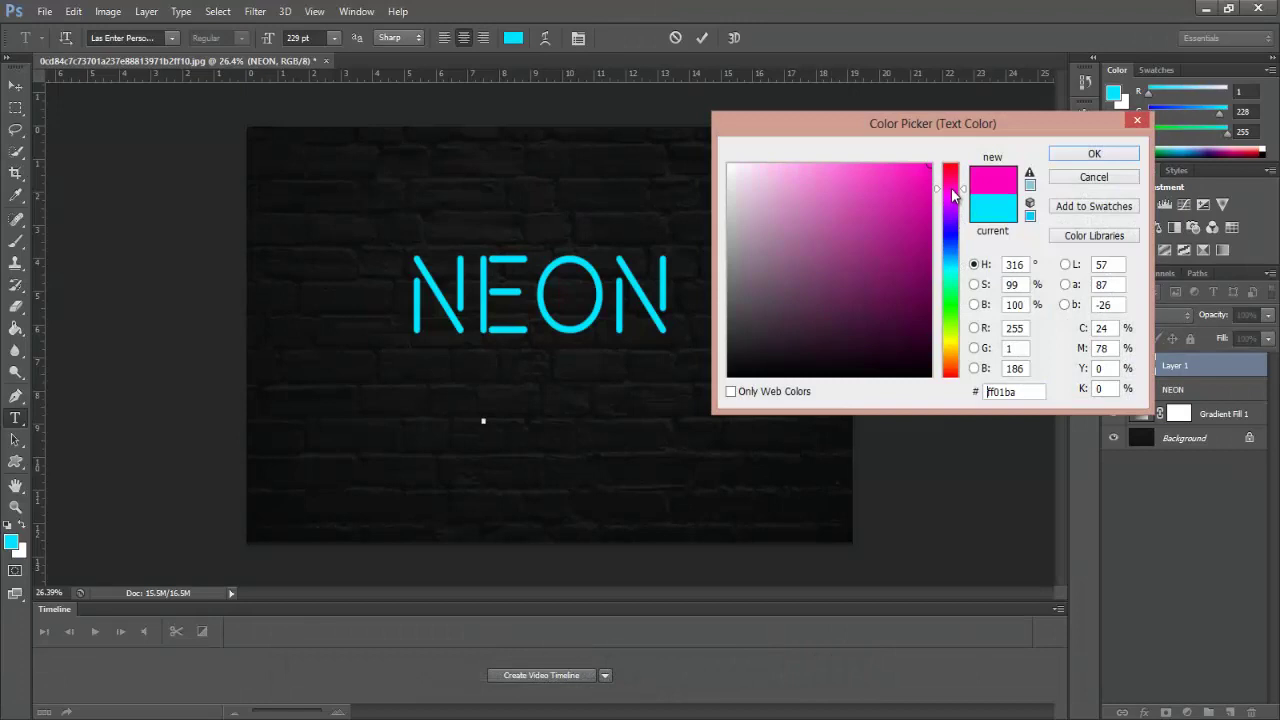
{"action": "left_click", "coordinate": [1094, 154]}
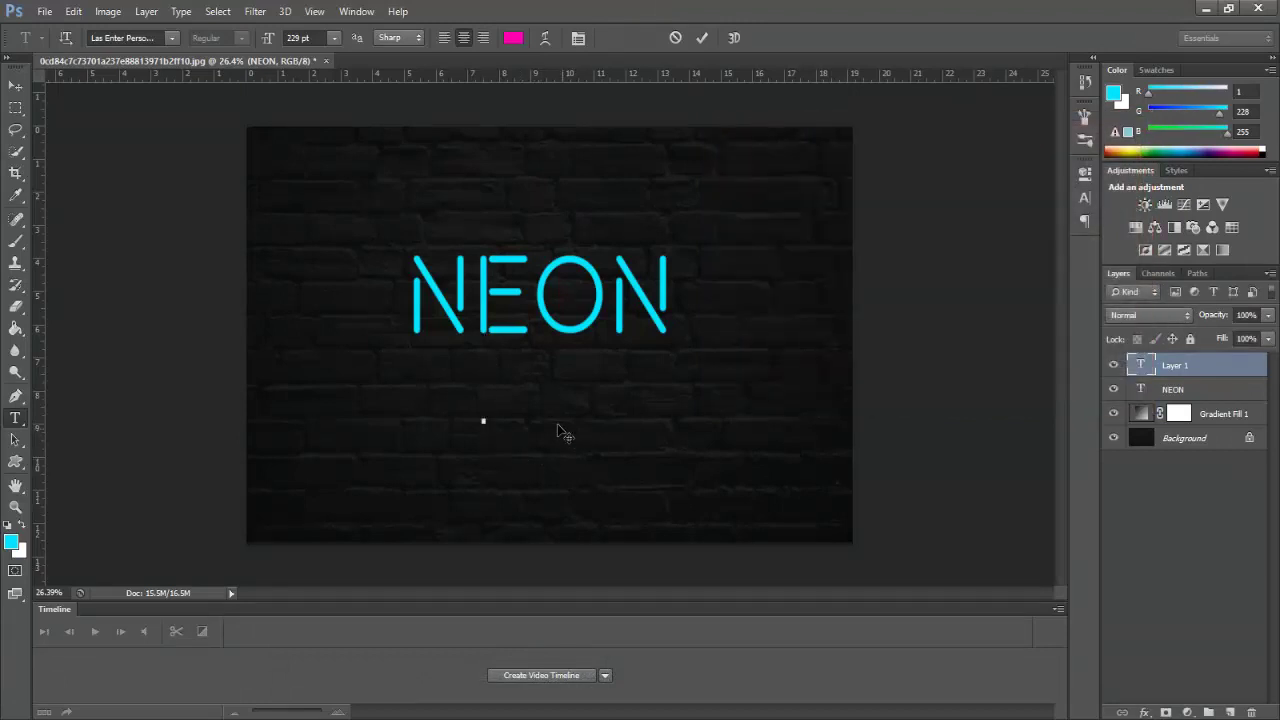
Write "Pics Editing Zone" at 72 pt in the new text layer and centre it just beneath NEON.
{"action": "left_click", "coordinate": [335, 37]}
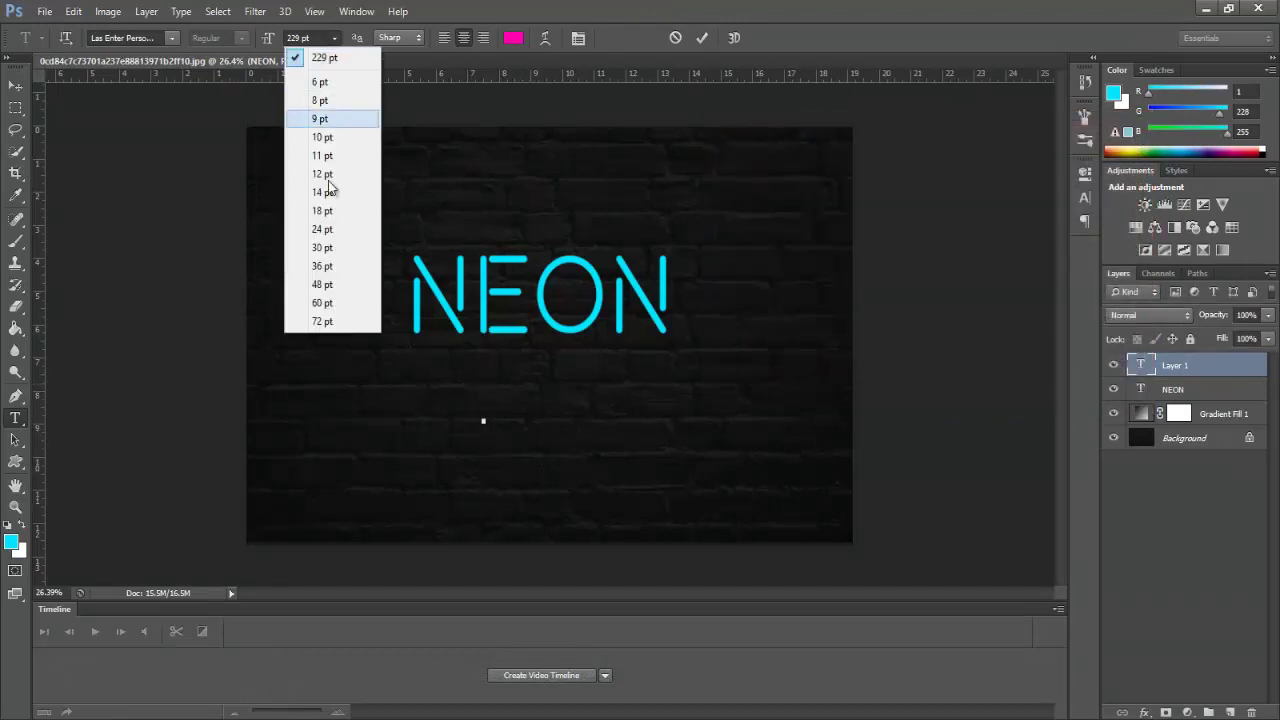
{"action": "left_click", "coordinate": [328, 322]}
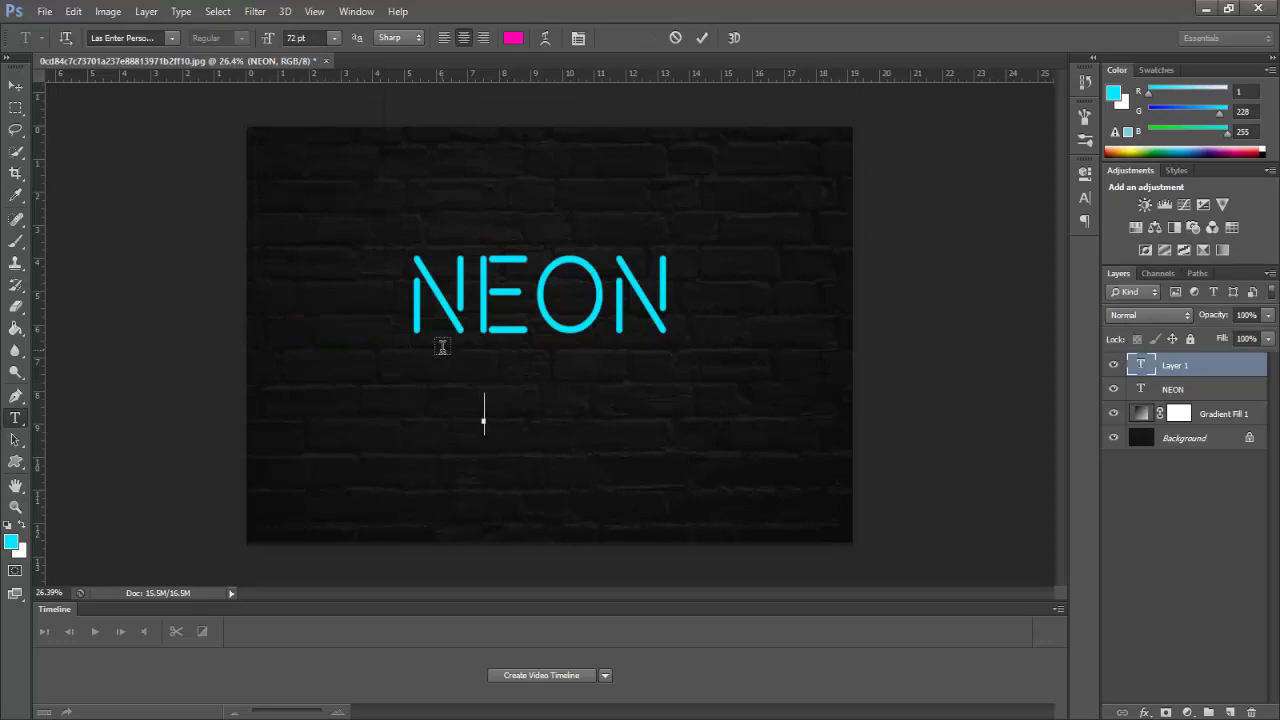
{"action": "type", "text": "Pics"}
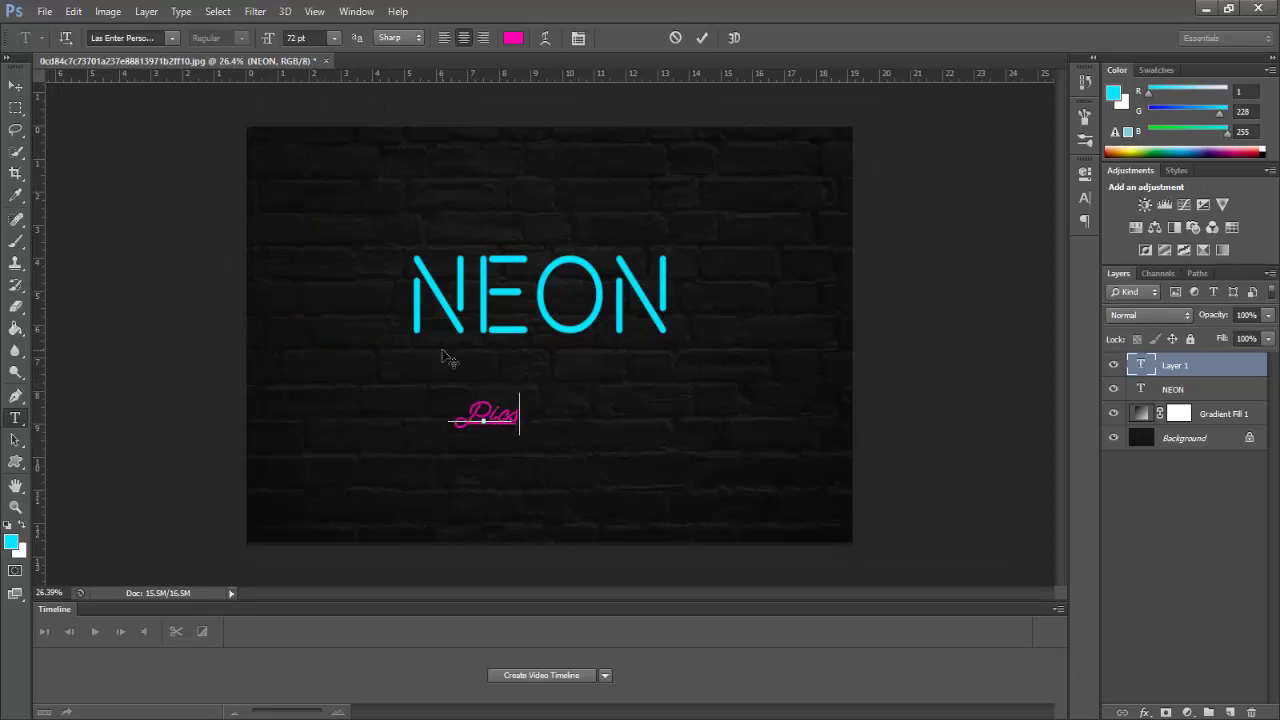
{"action": "type", "text": " Edit"}
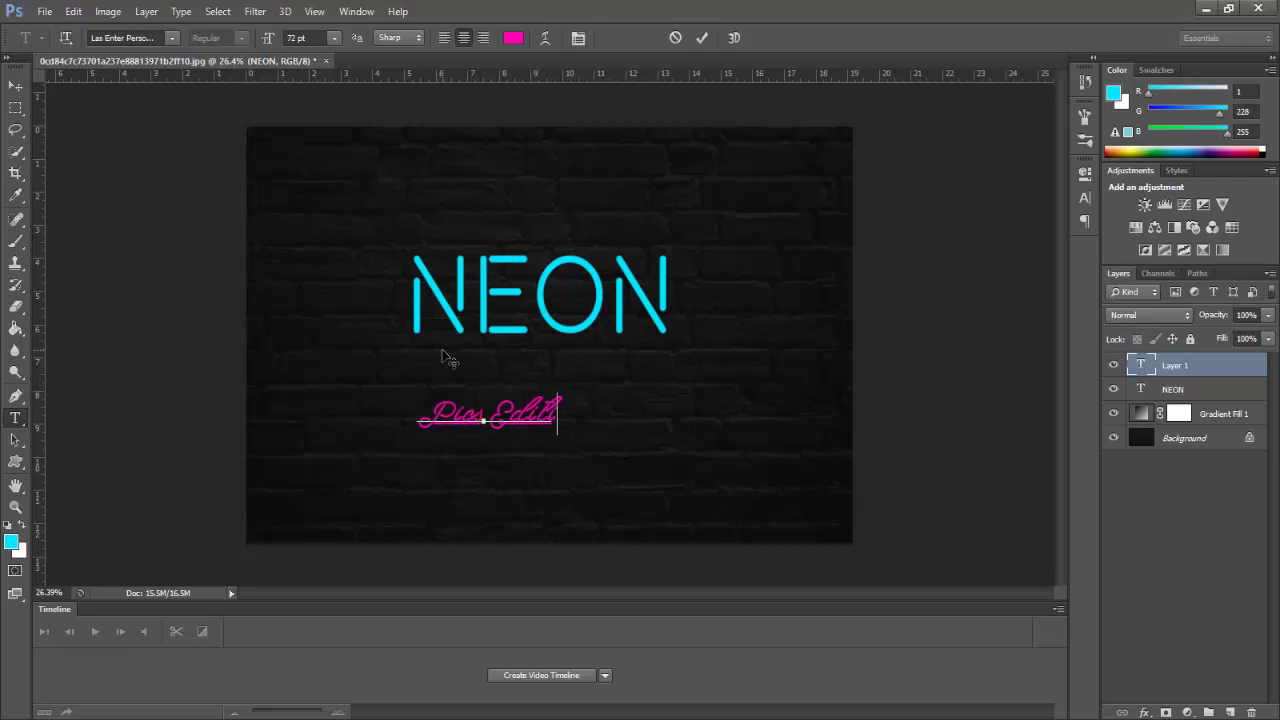
{"action": "type", "text": "ing Zone"}
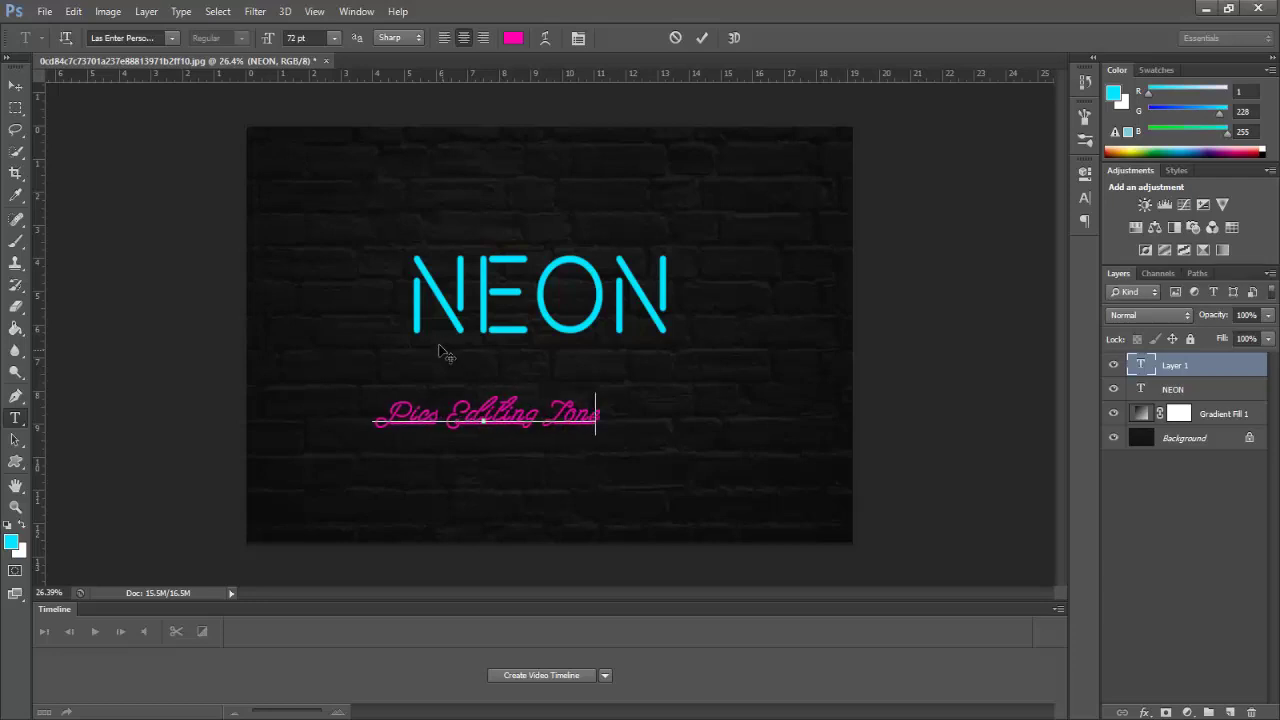
{"action": "left_click", "coordinate": [15, 86]}
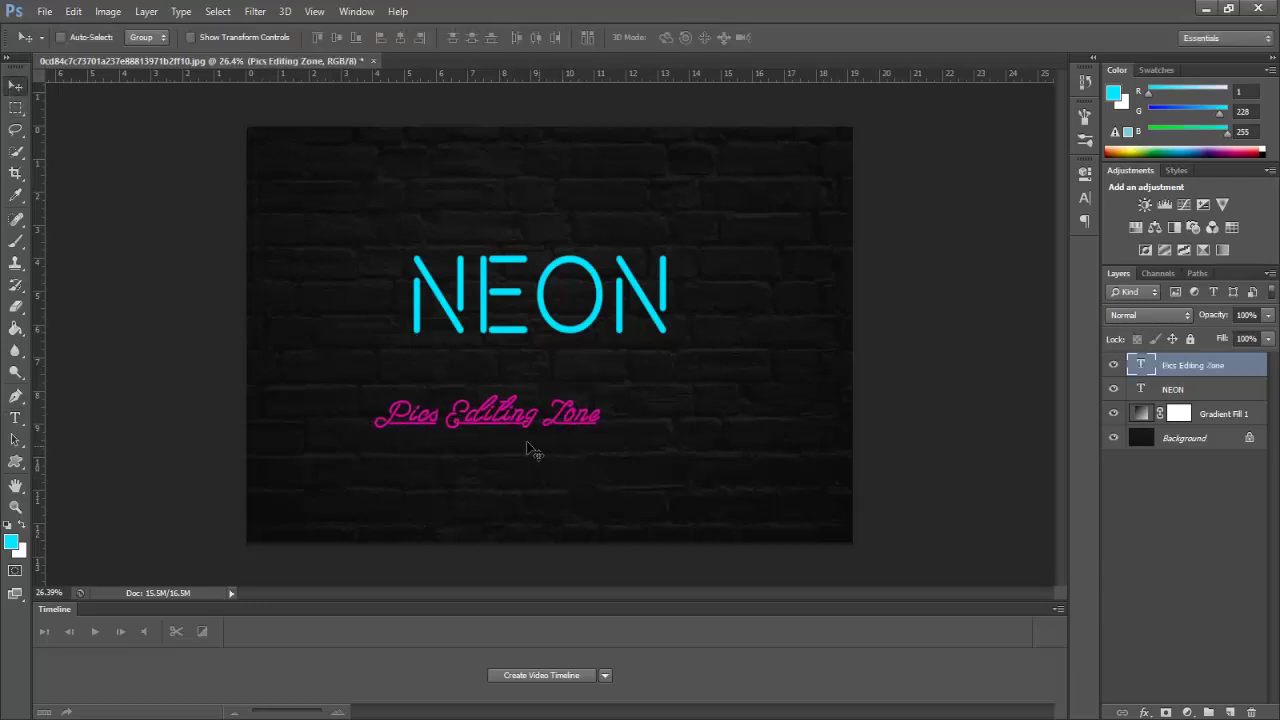
{"action": "left_click_drag", "start_coordinate": [493, 425], "coordinate": [551, 376]}
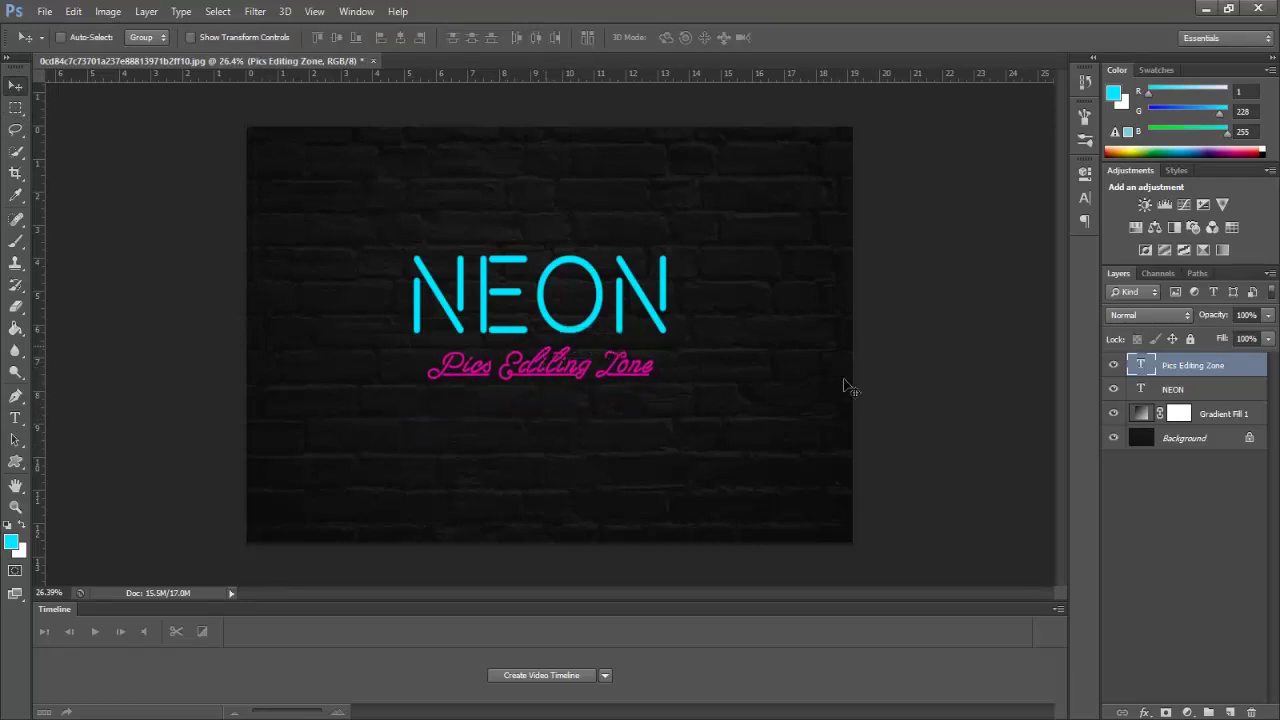
{"action": "double_click", "coordinate": [1224, 394]}
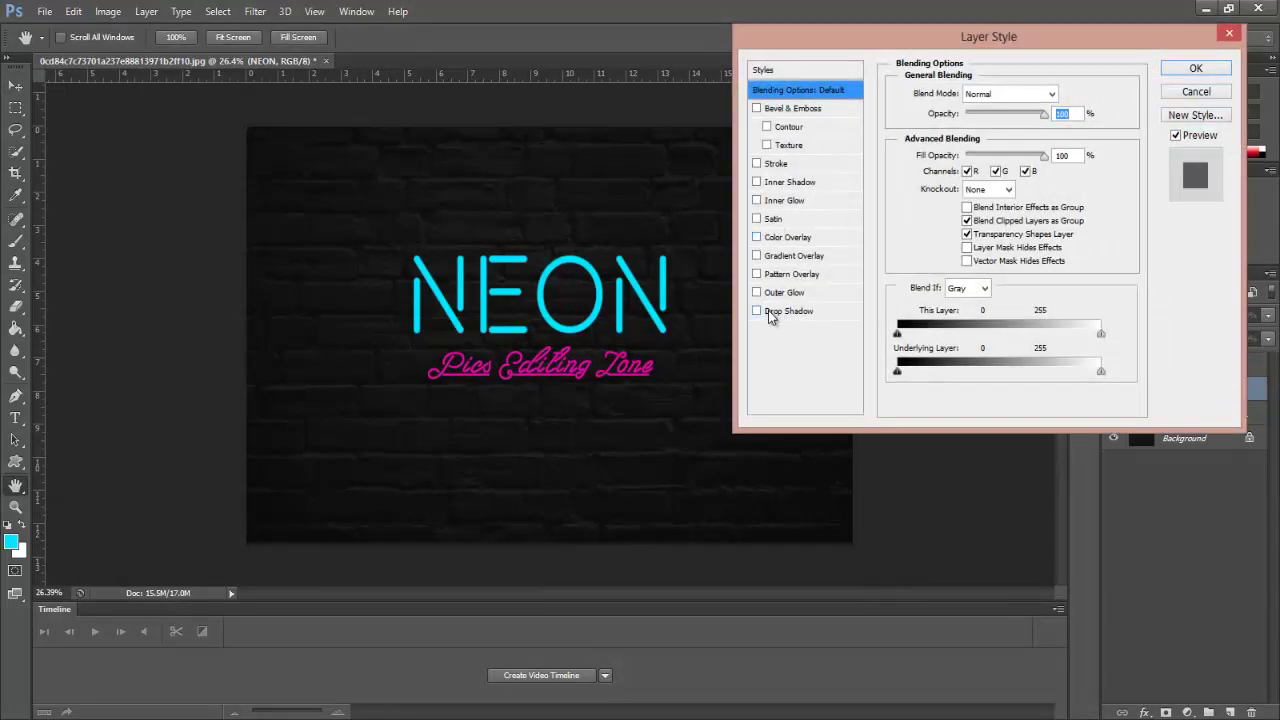
{"action": "left_click", "coordinate": [775, 311]}
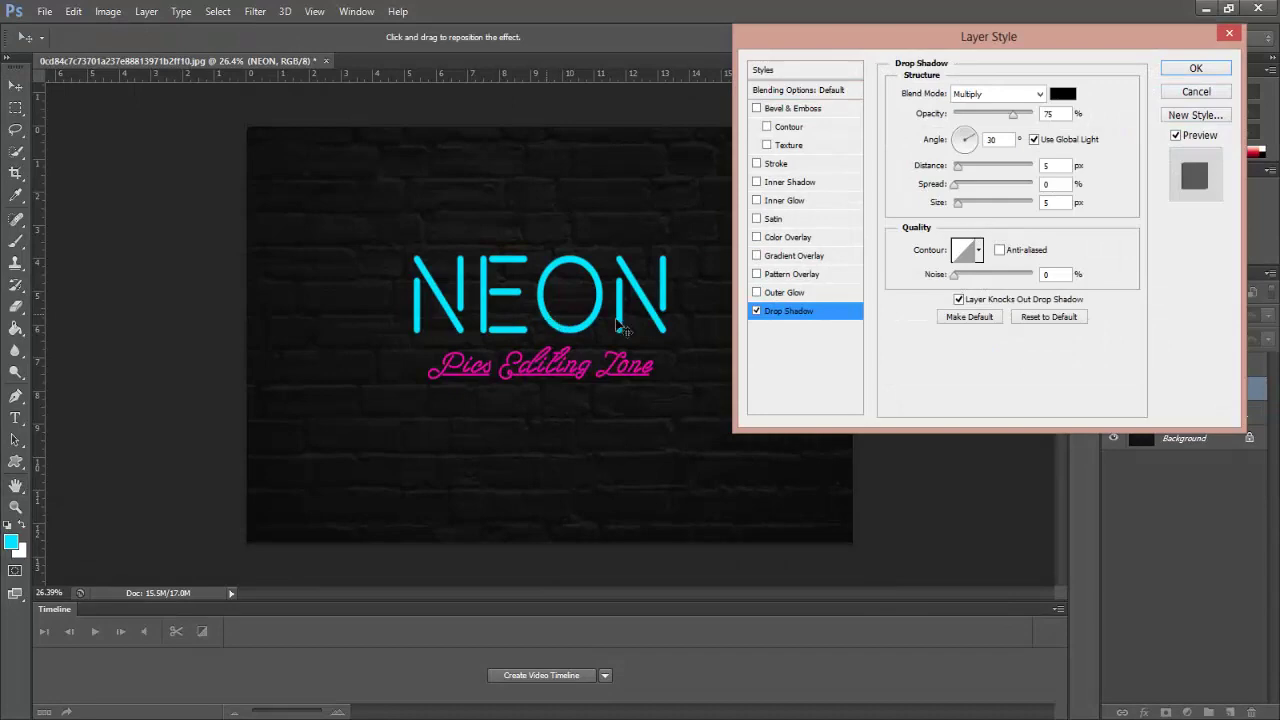
{"action": "left_click", "coordinate": [1192, 94]}
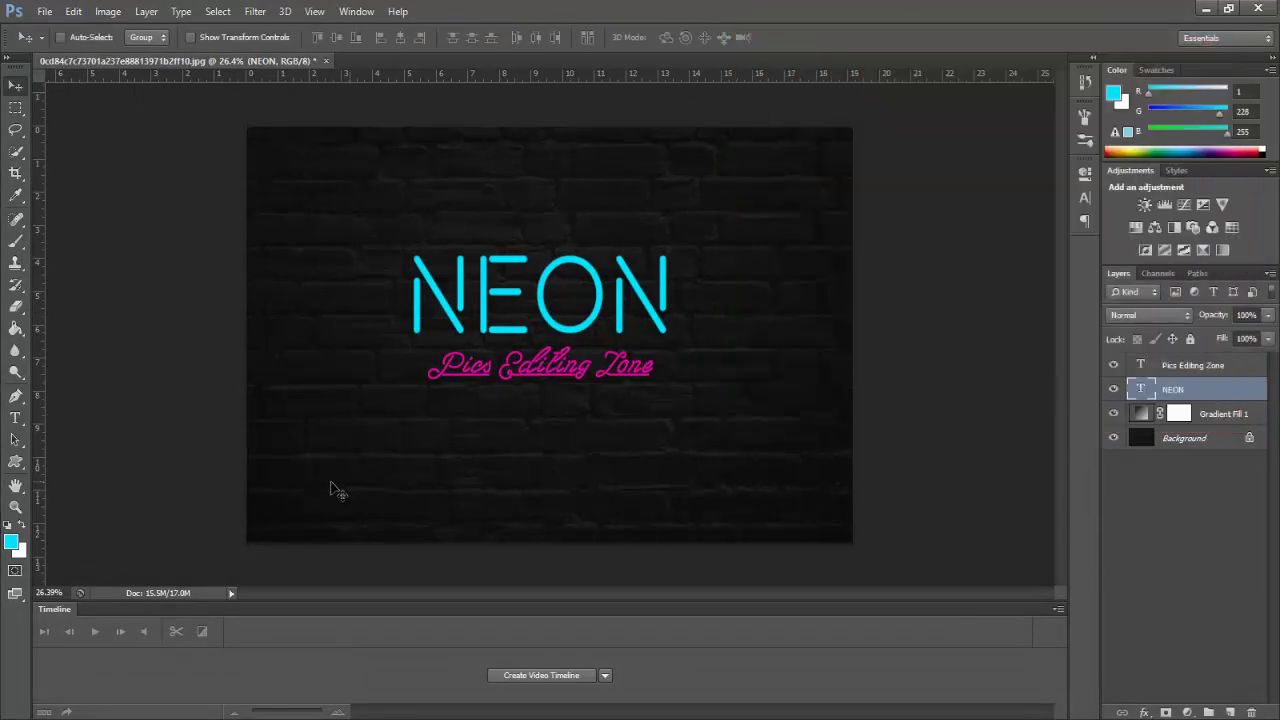
Add a drop shadow to the NEON text layer with distance 24 px, spread 19% and size about 75 px.
{"action": "left_click", "coordinate": [15, 507]}
{"action": "left_click_drag", "start_coordinate": [612, 287], "coordinate": [662, 296]}
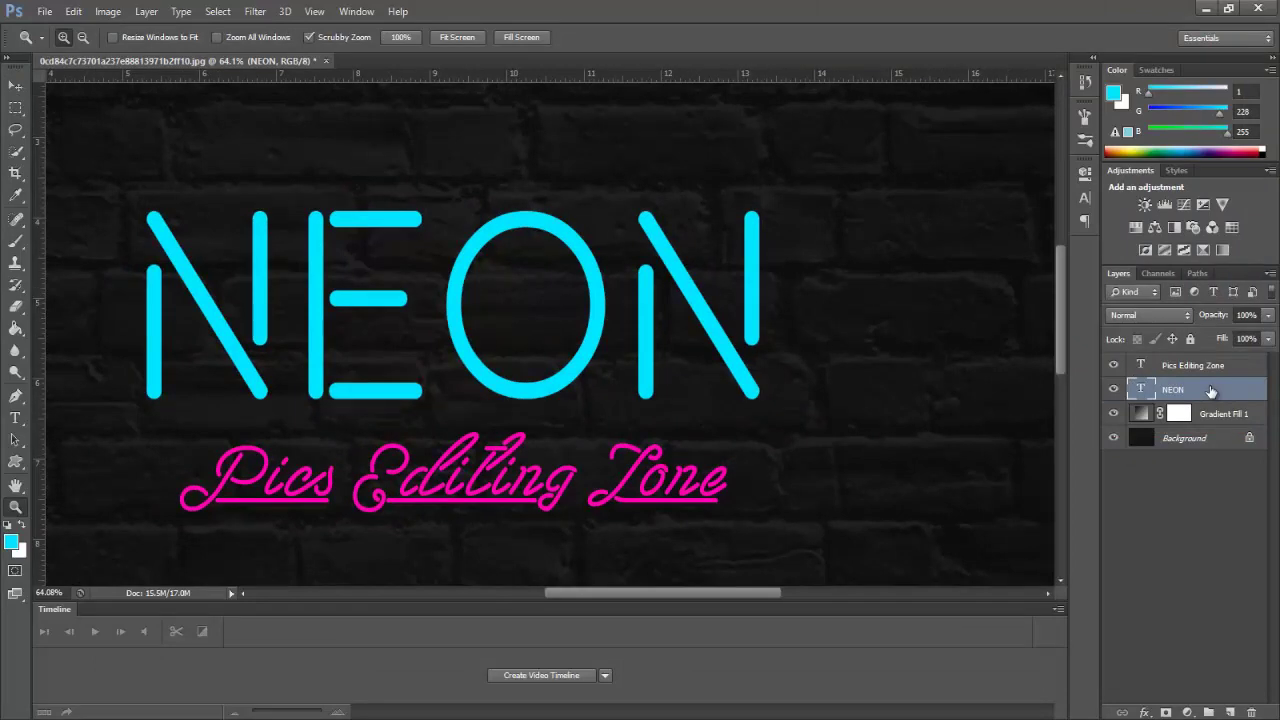
{"action": "double_click", "coordinate": [1210, 390]}
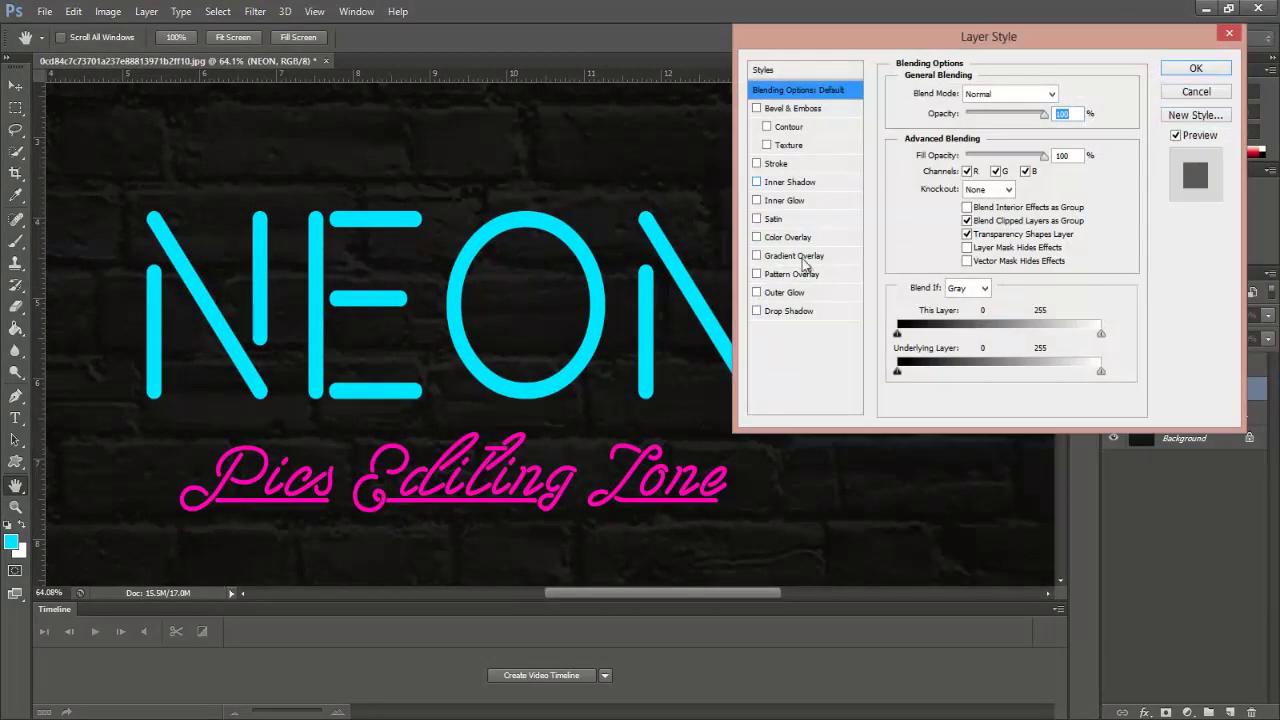
{"action": "left_click", "coordinate": [785, 311]}
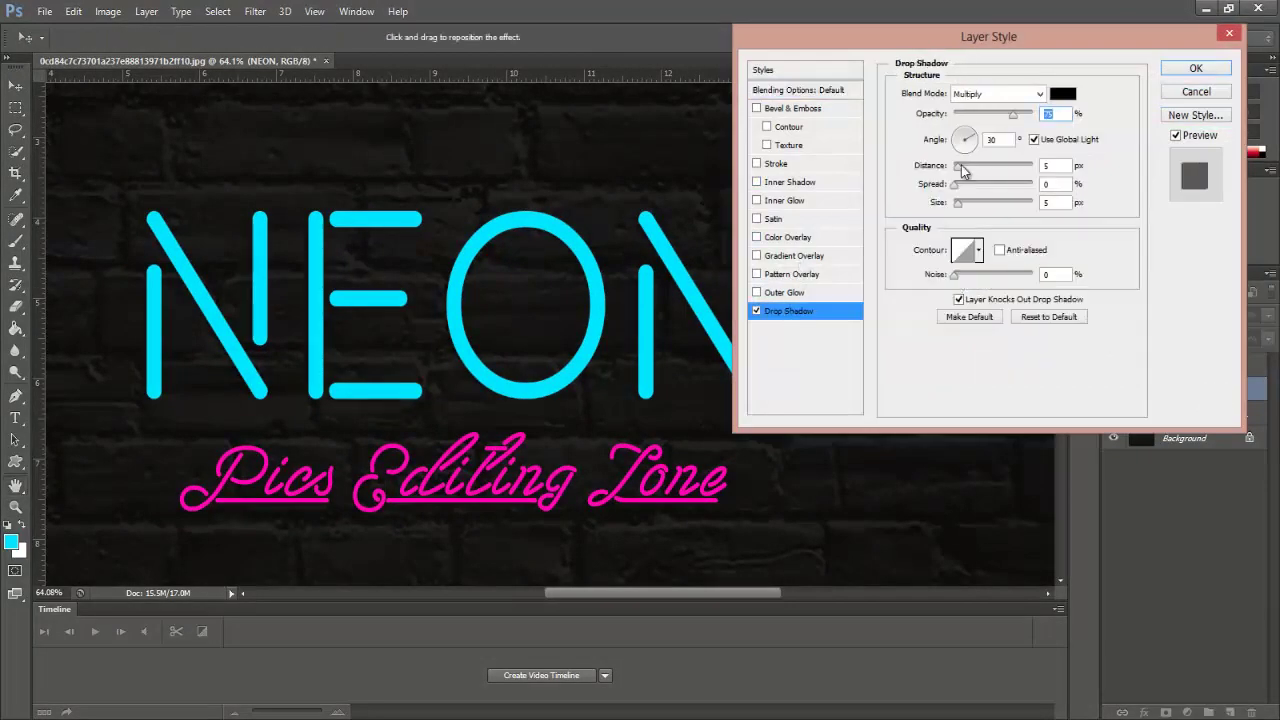
{"action": "left_click_drag", "start_coordinate": [960, 166], "coordinate": [972, 166]}
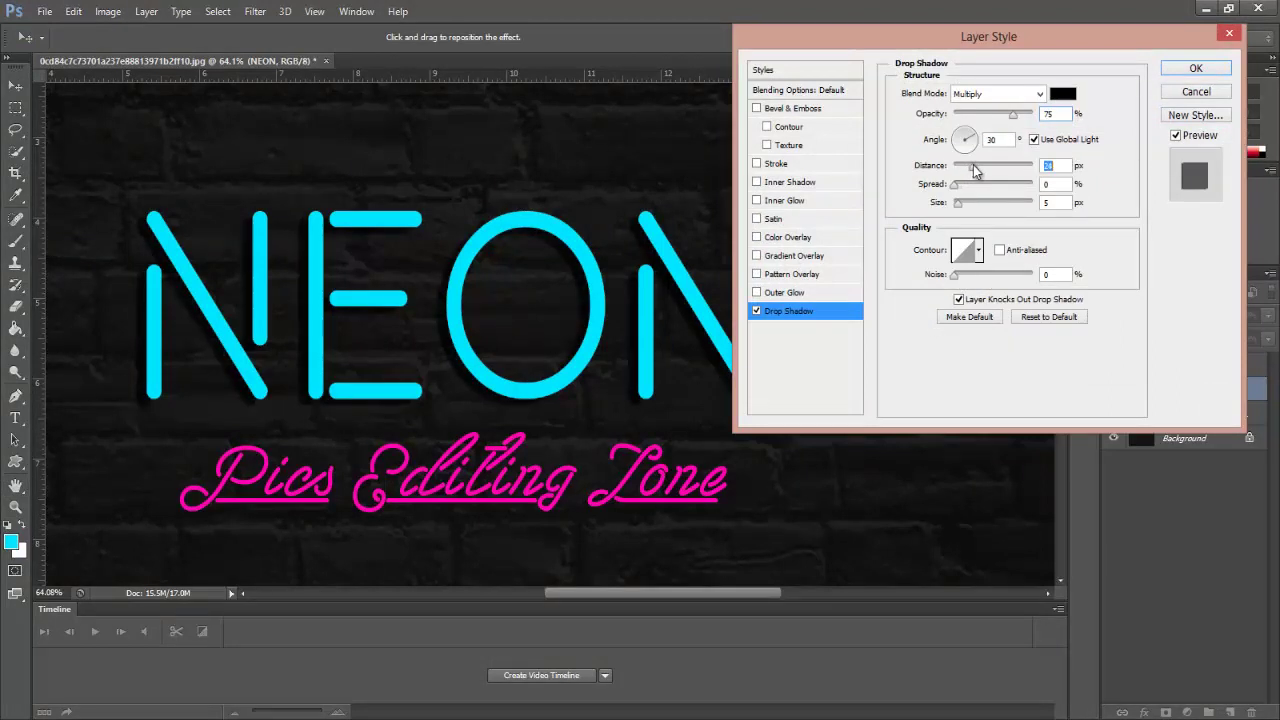
{"action": "left_click", "coordinate": [957, 186]}
{"action": "mouse_move", "coordinate": [962, 192]}
{"action": "left_mouse_down"}
{"action": "mouse_move", "coordinate": [1015, 193]}
{"action": "mouse_move", "coordinate": [968, 191]}
{"action": "mouse_move", "coordinate": [965, 207]}
{"action": "left_mouse_up"}
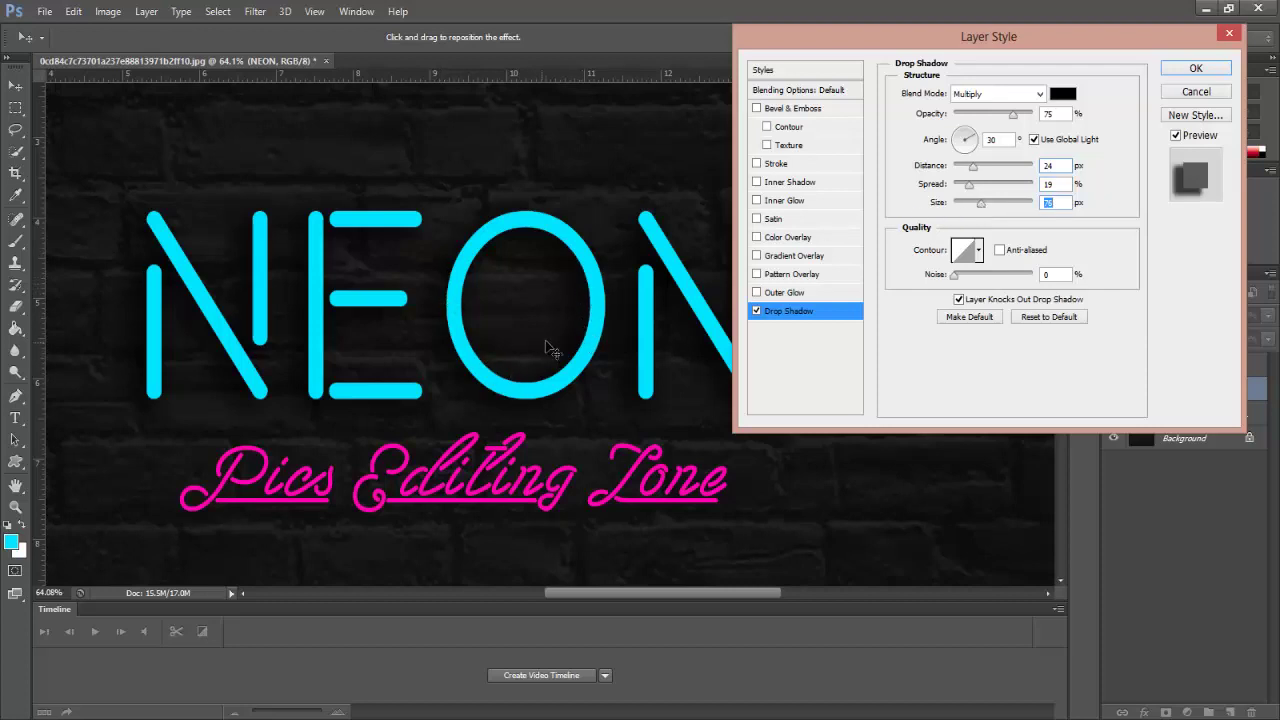
Add an inner glow to the NEON layer from the centre, with choke 42% and size 40 px.
{"action": "left_click", "coordinate": [779, 203]}
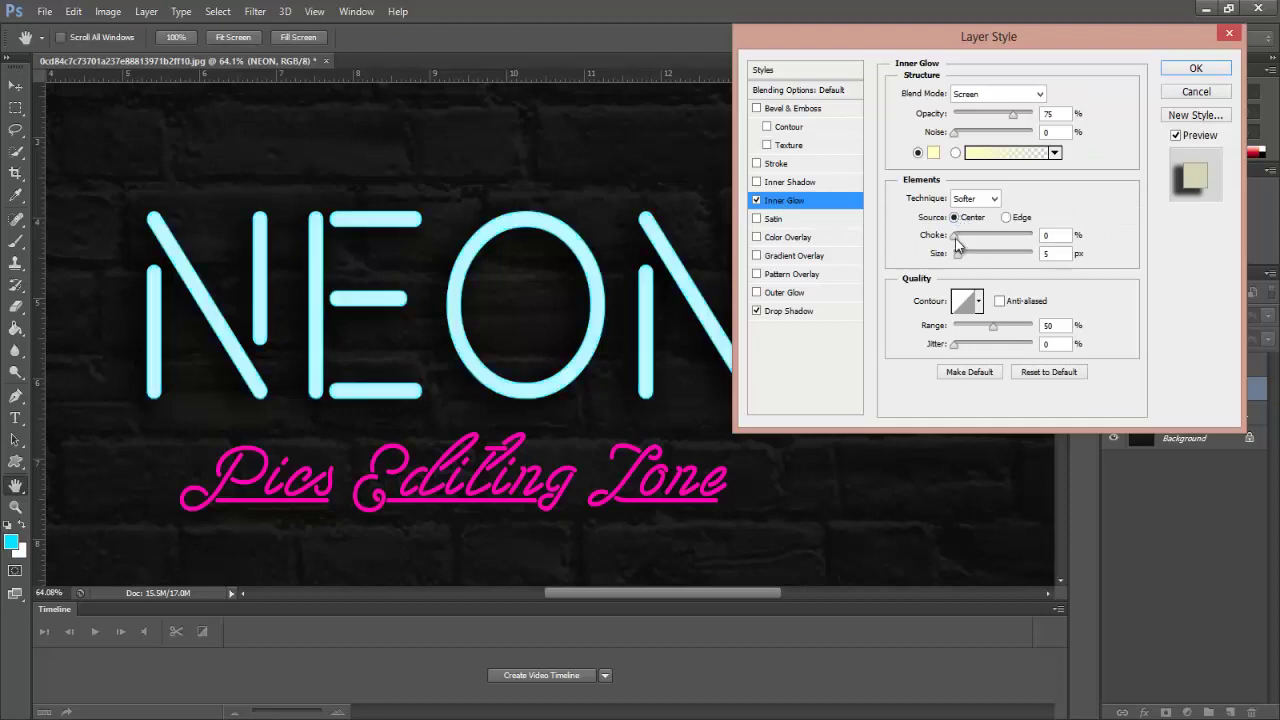
{"action": "mouse_move", "coordinate": [962, 233]}
{"action": "left_mouse_down"}
{"action": "mouse_move", "coordinate": [999, 234]}
{"action": "mouse_move", "coordinate": [986, 256]}
{"action": "mouse_move", "coordinate": [1000, 256]}
{"action": "mouse_move", "coordinate": [957, 256]}
{"action": "mouse_move", "coordinate": [970, 256]}
{"action": "left_mouse_up"}
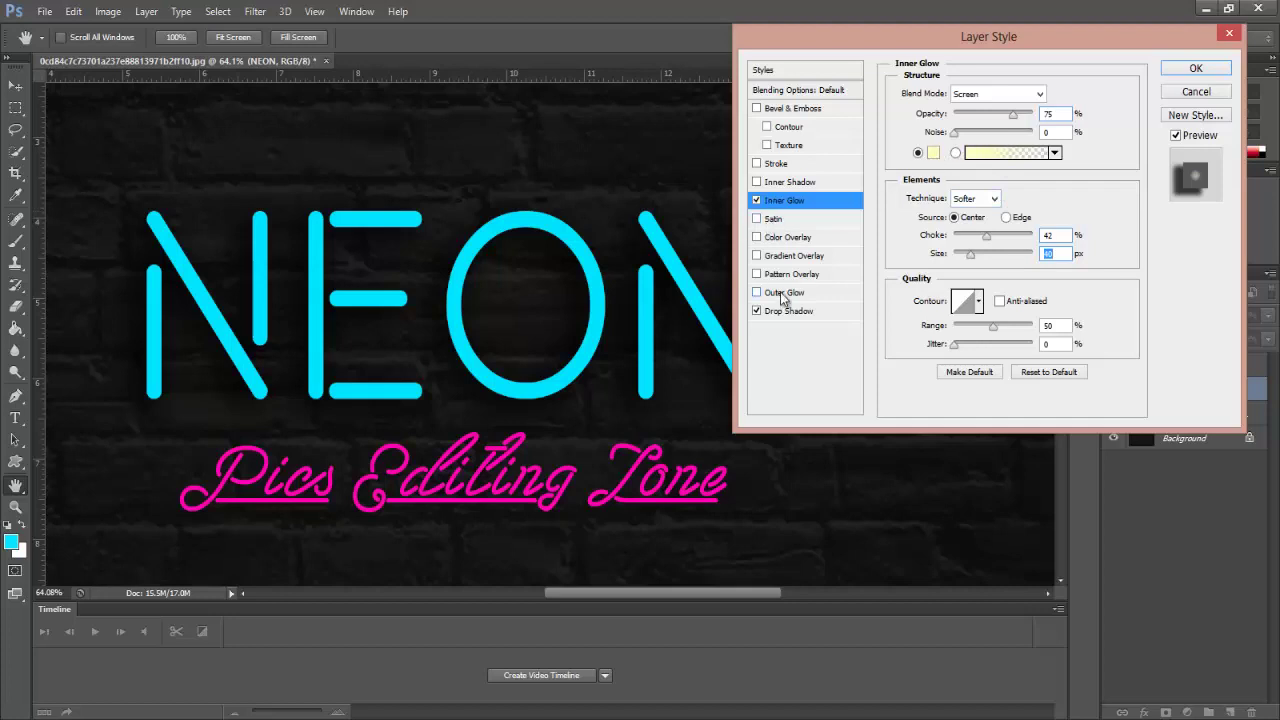
Add an outer glow to NEON in the lettering's cyan #01e4ff, with spread 5%, size 98 px and opacity 50%.
{"action": "left_click", "coordinate": [784, 293]}
{"action": "left_click", "coordinate": [933, 153]}
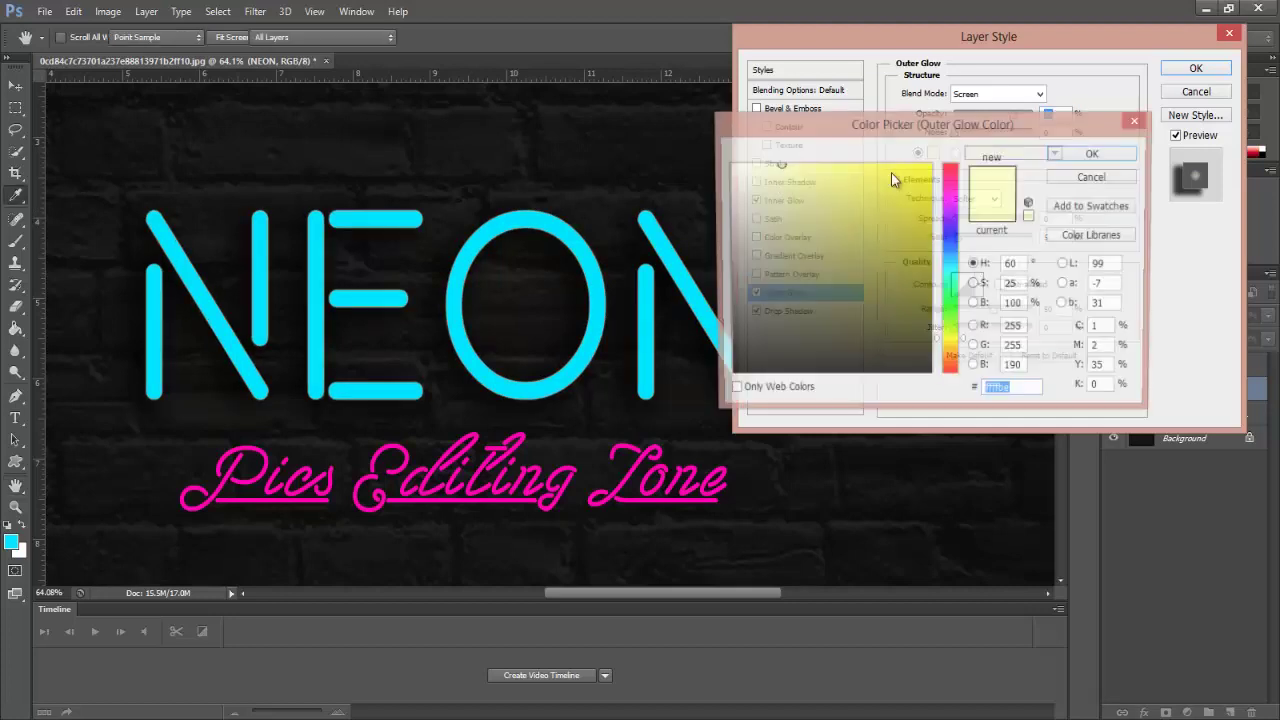
{"action": "left_click", "coordinate": [578, 233]}
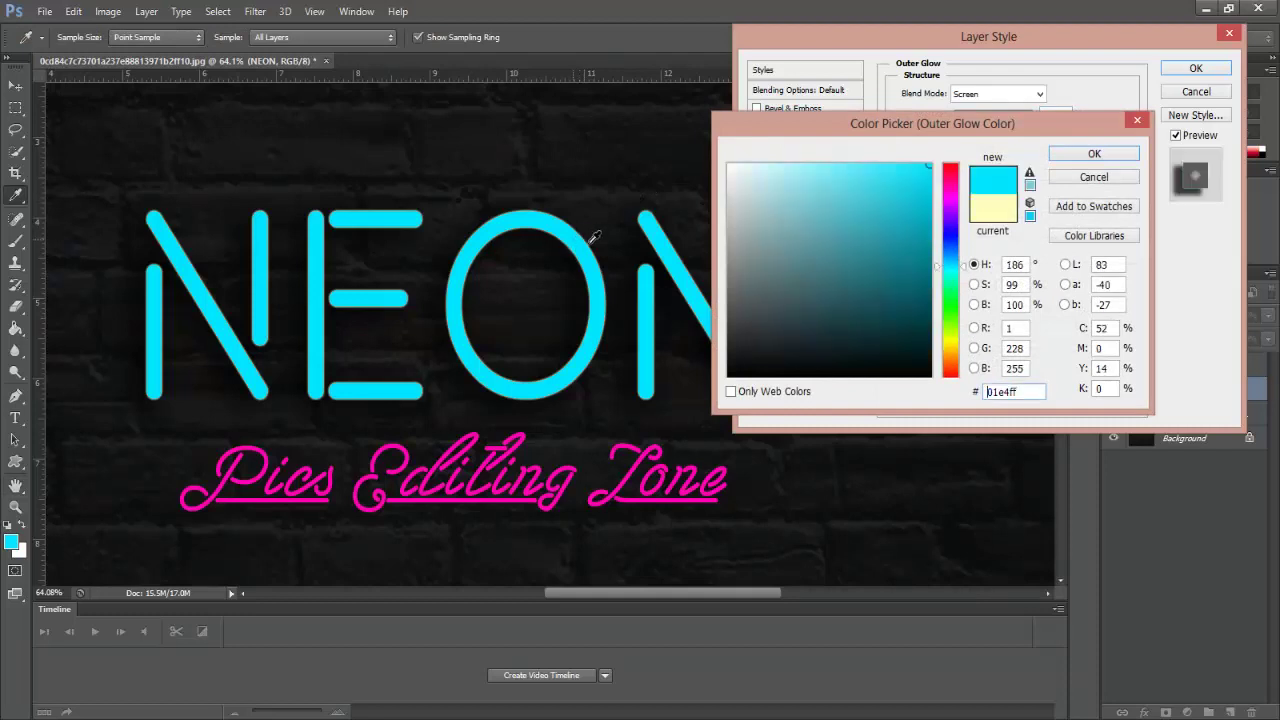
{"action": "left_click", "coordinate": [1059, 158]}
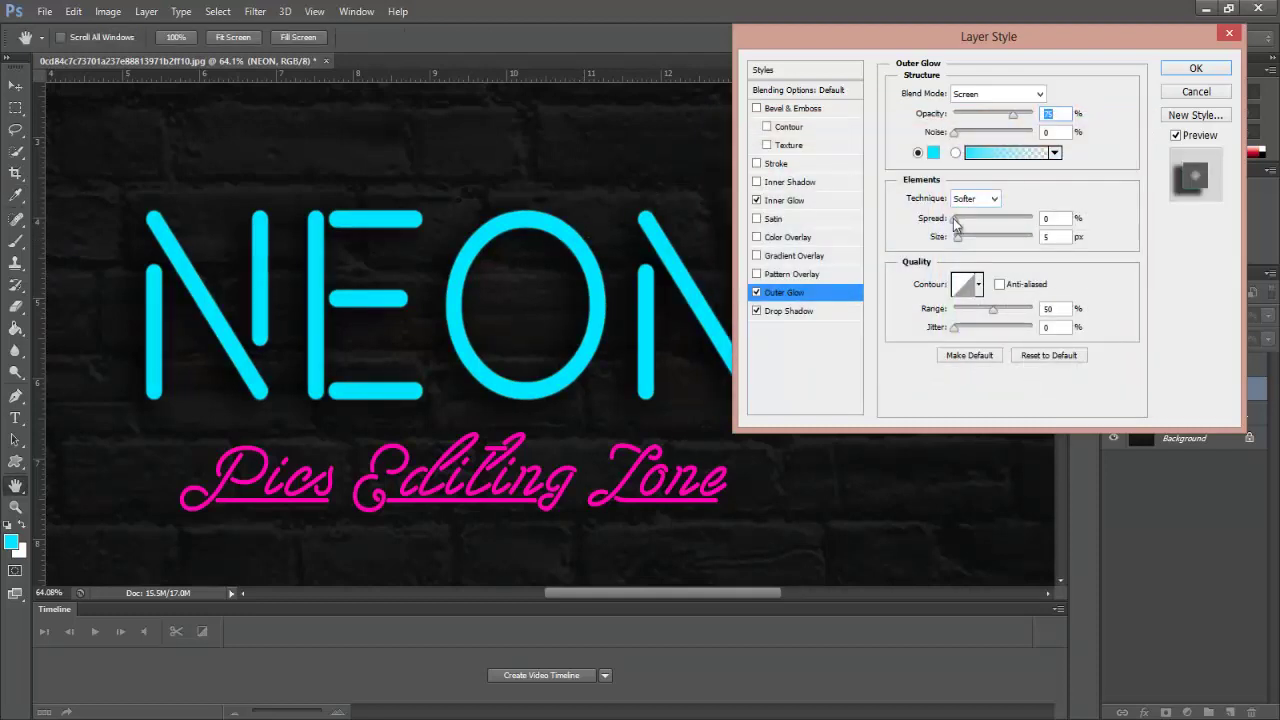
{"action": "left_click_drag", "start_coordinate": [959, 238], "coordinate": [983, 239]}
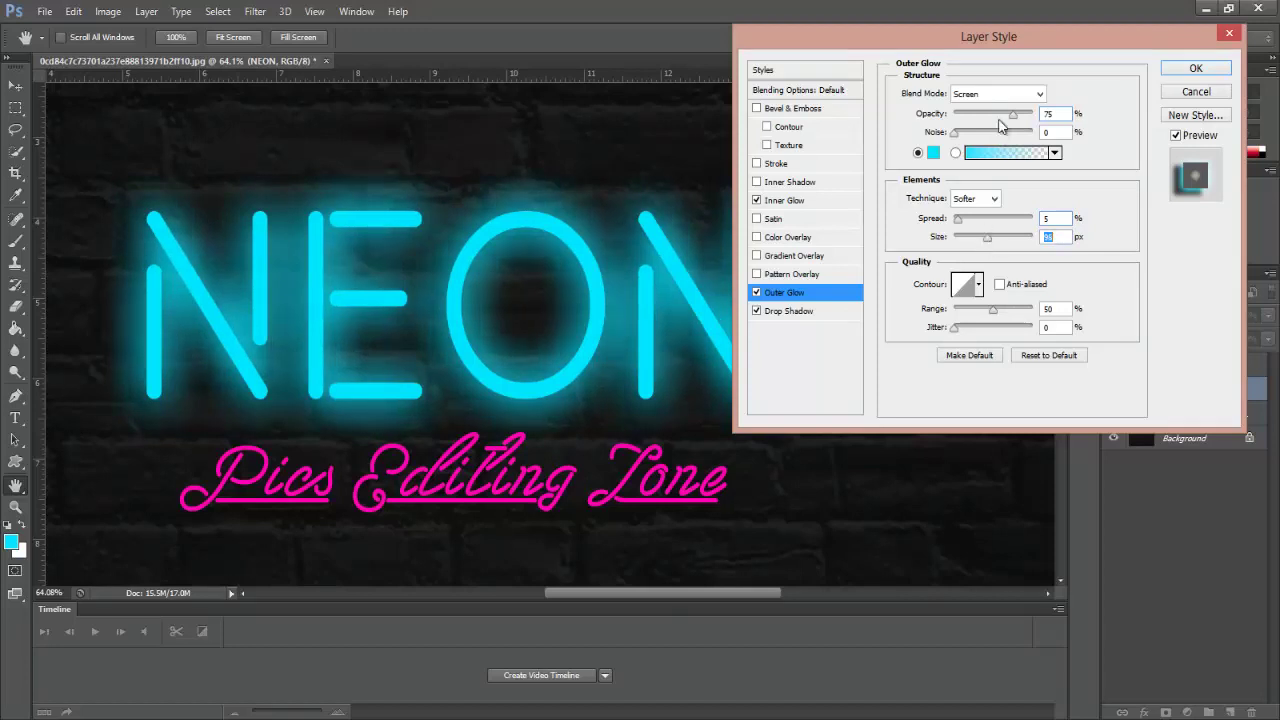
{"action": "left_click_drag", "start_coordinate": [993, 118], "coordinate": [987, 118]}
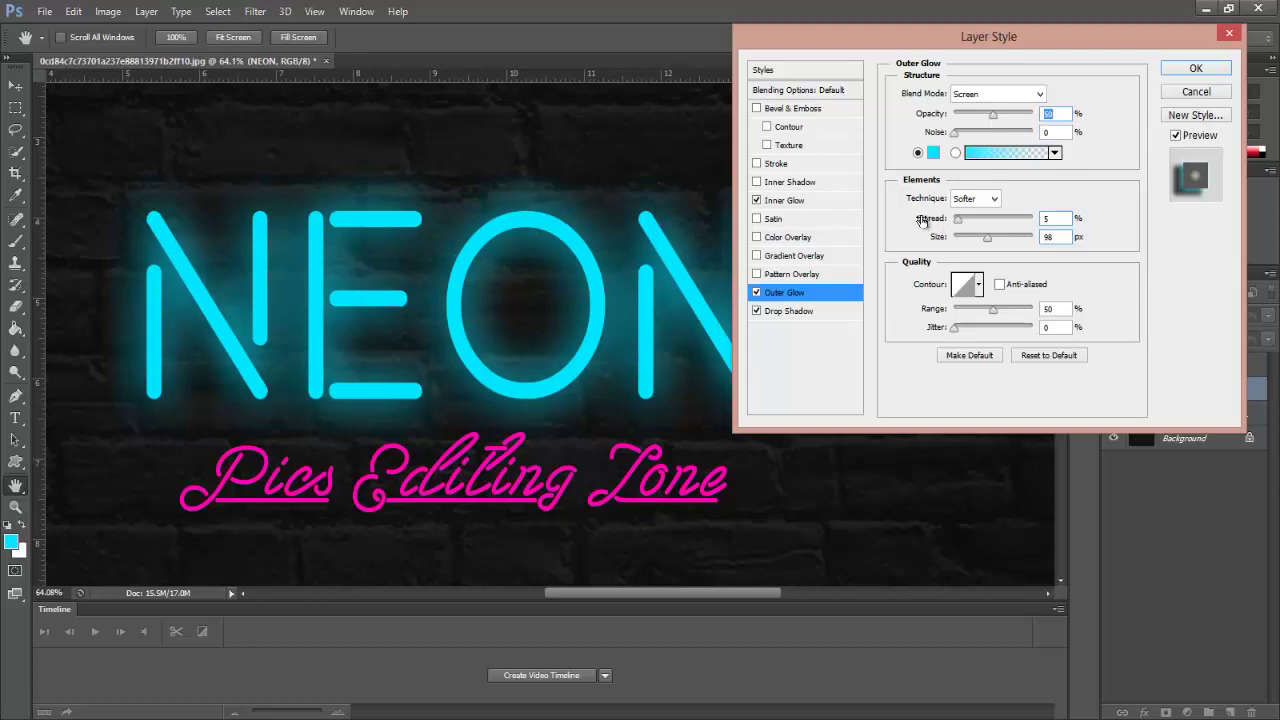
Change NEON's inner glow to a gradient fill with choke 8% and size about 8 px, and apply the layer style.
{"action": "left_click", "coordinate": [803, 203]}
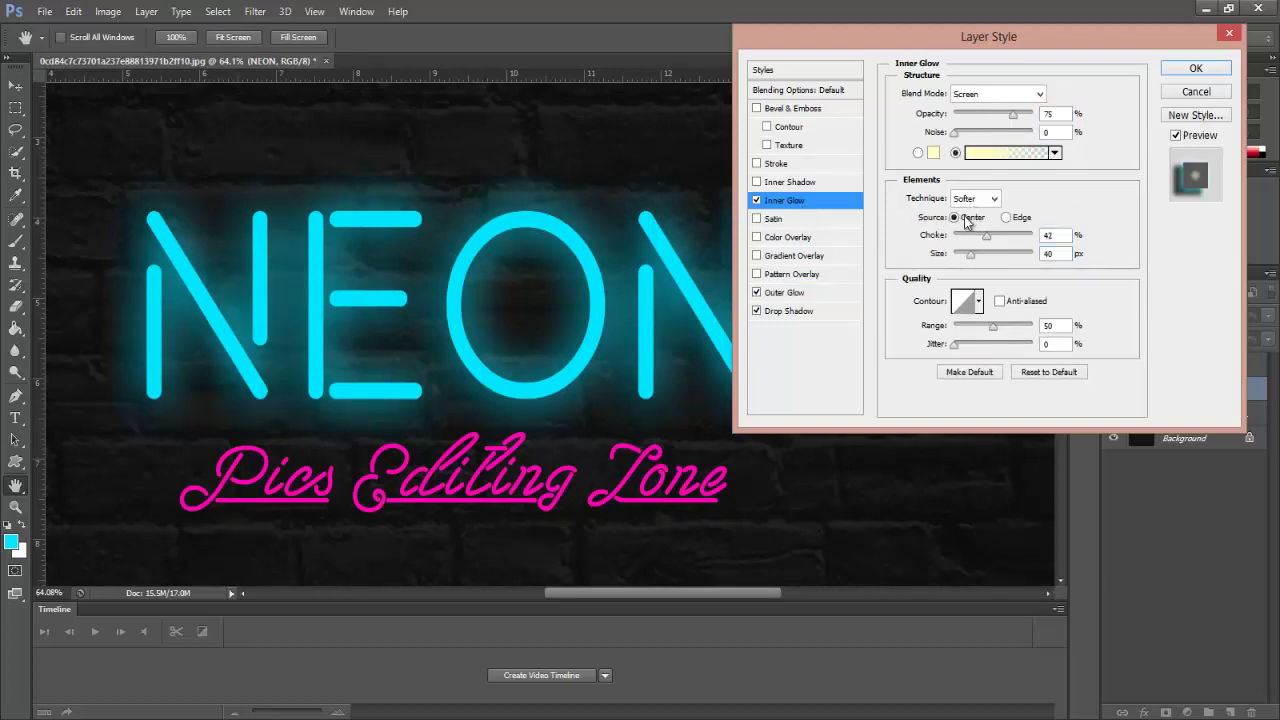
{"action": "mouse_move", "coordinate": [977, 238]}
{"action": "left_mouse_down"}
{"action": "mouse_move", "coordinate": [953, 237]}
{"action": "mouse_move", "coordinate": [975, 256]}
{"action": "mouse_move", "coordinate": [1012, 256]}
{"action": "mouse_move", "coordinate": [919, 256]}
{"action": "mouse_move", "coordinate": [972, 241]}
{"action": "mouse_move", "coordinate": [960, 238]}
{"action": "left_mouse_up"}
{"action": "left_click", "coordinate": [970, 239]}
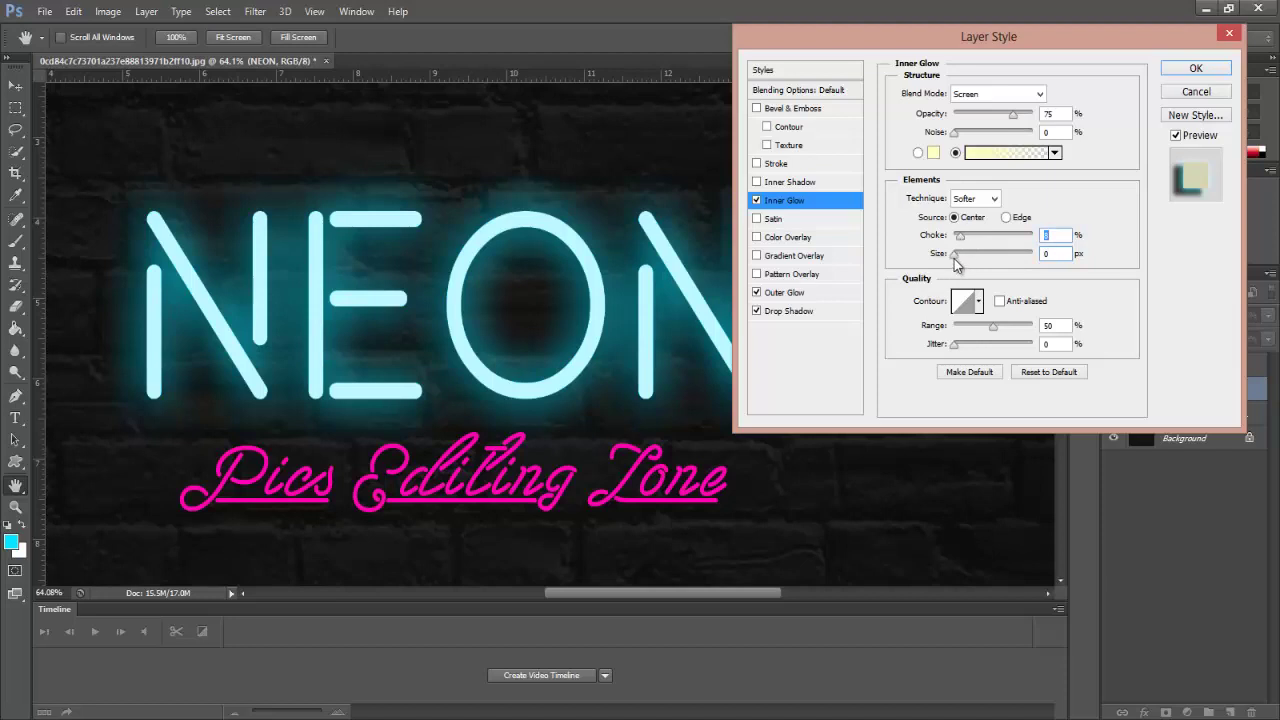
{"action": "left_click", "coordinate": [957, 256]}
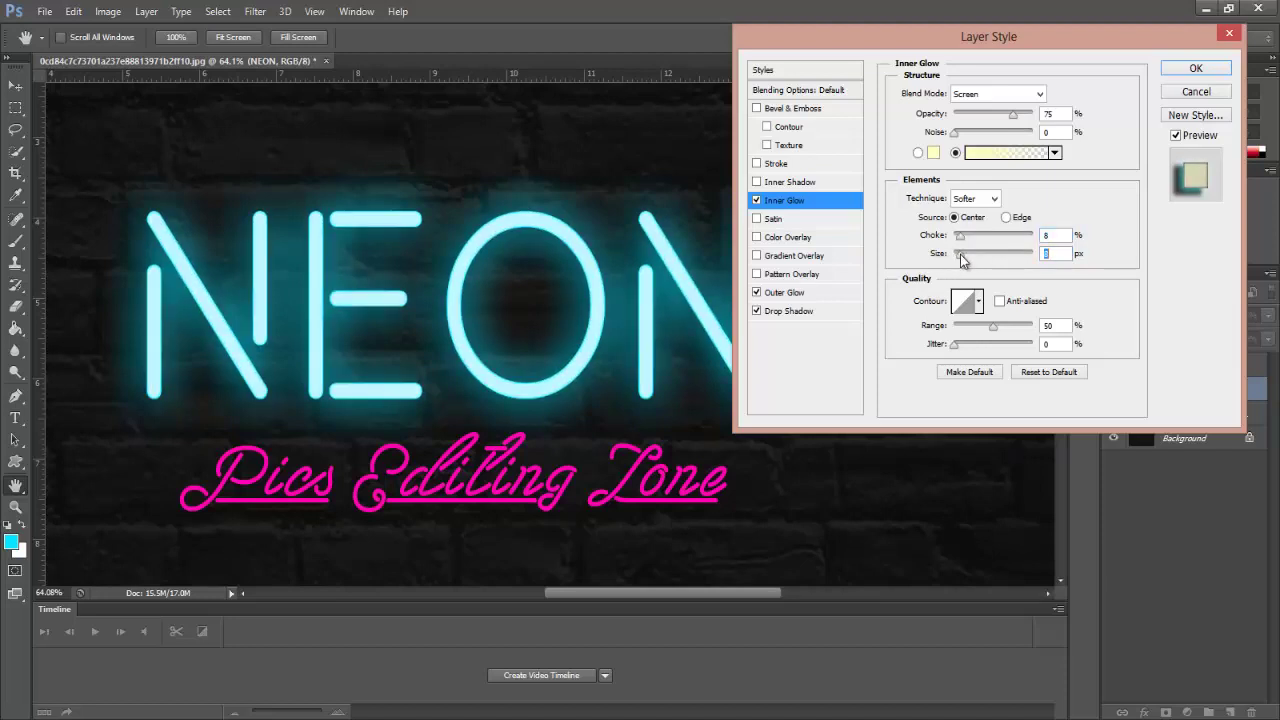
{"action": "left_click", "coordinate": [1169, 71]}
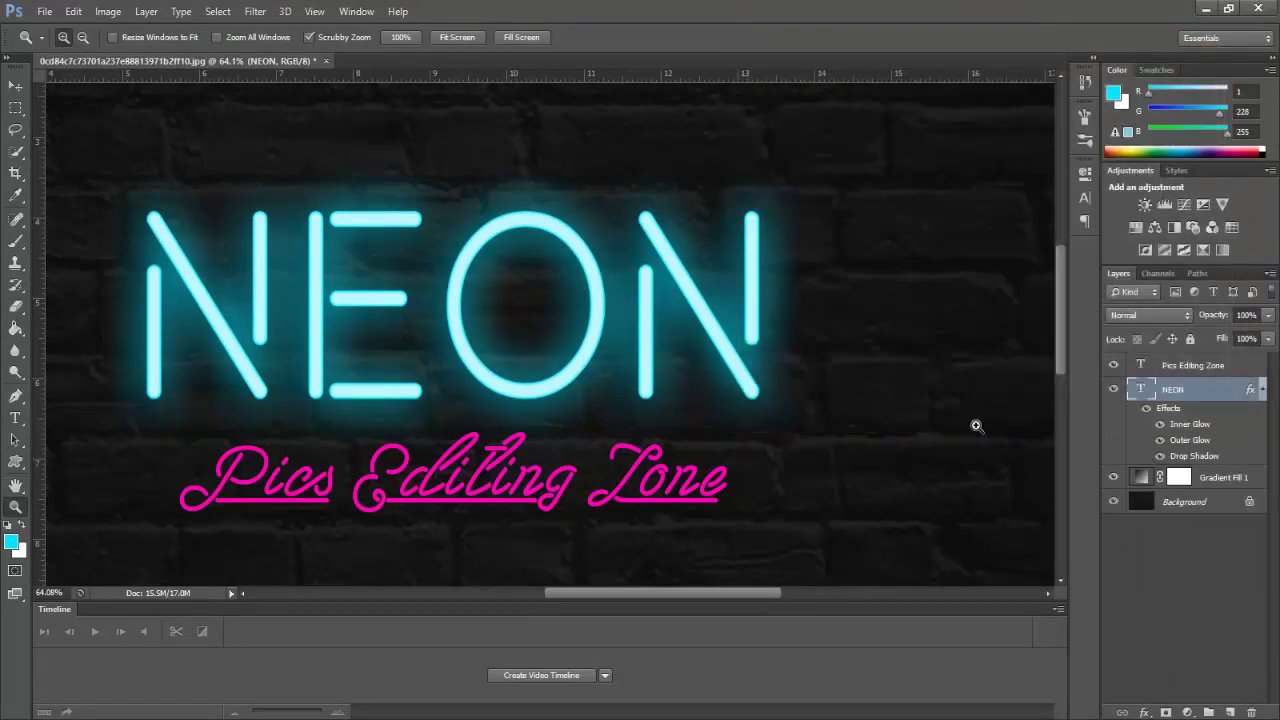
Add a drop shadow to the Pics Editing Zone layer with distance 10 px, spread 61% and size about 10 px.
{"action": "double_click", "coordinate": [1238, 367]}
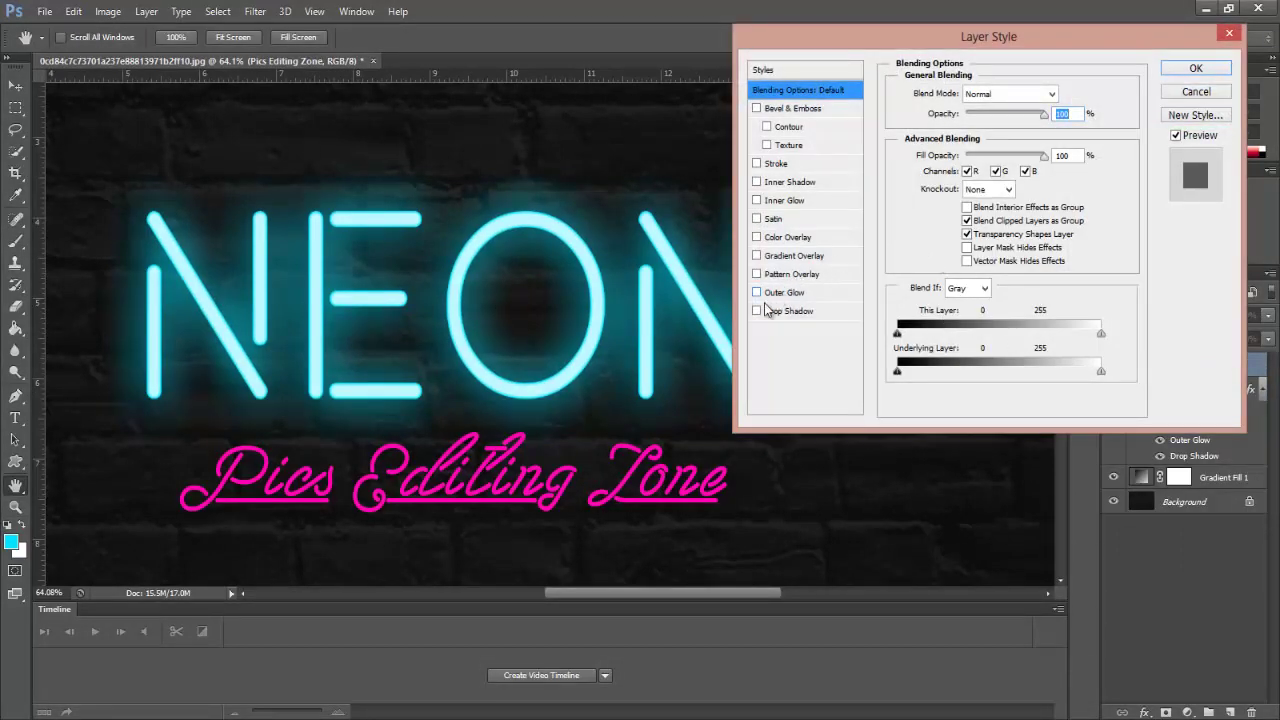
{"action": "left_click", "coordinate": [768, 311]}
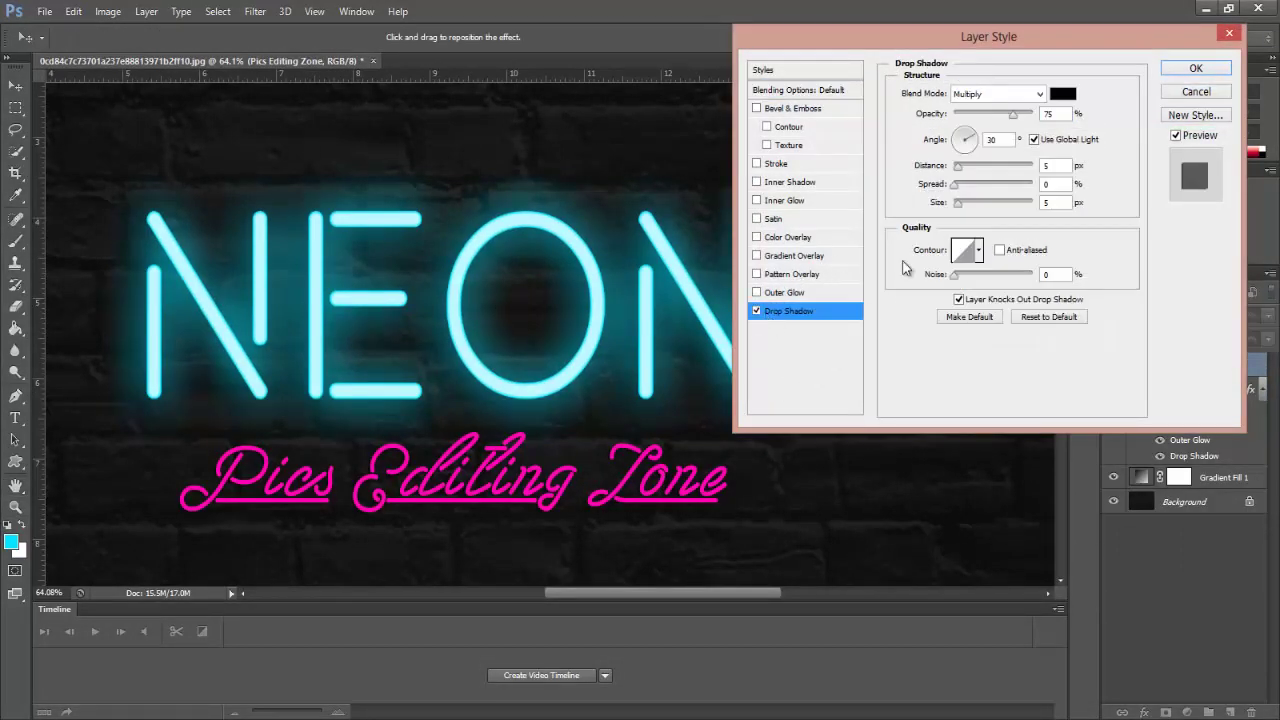
{"action": "left_click_drag", "start_coordinate": [957, 168], "coordinate": [964, 208]}
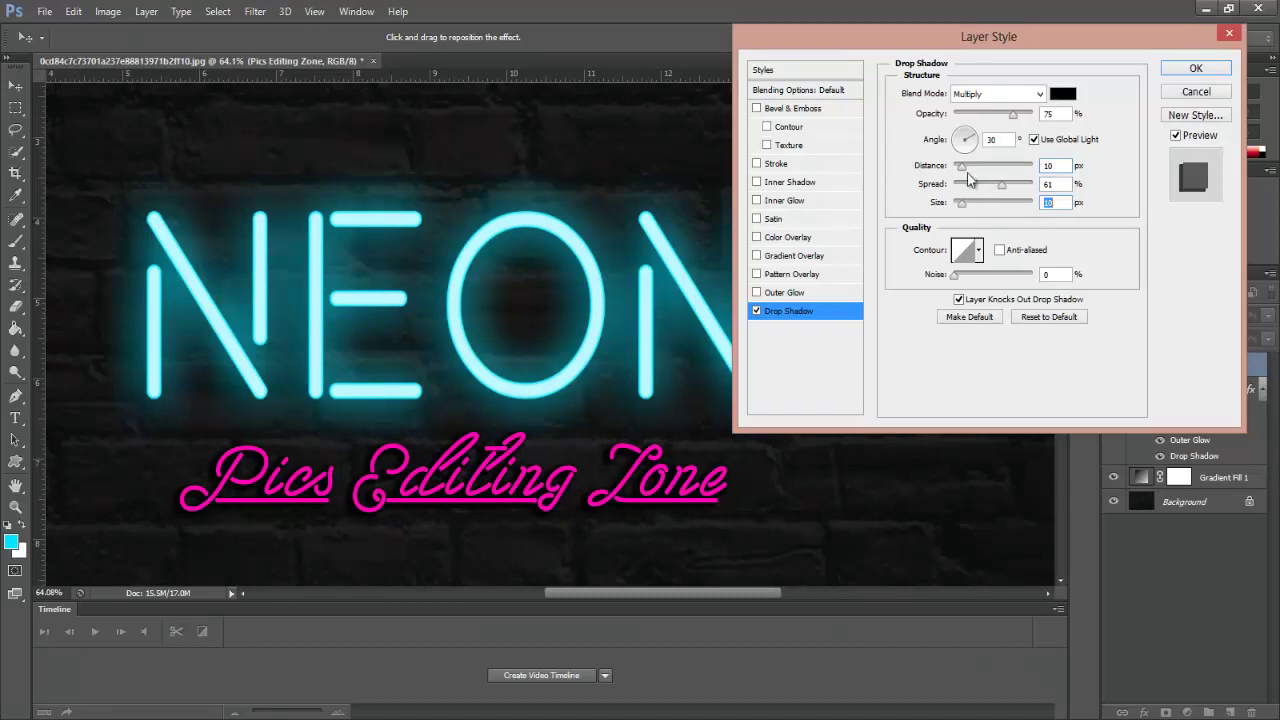
Add an inner glow to the Pics Editing Zone layer with Center as its source and a size of about 9 px.
{"action": "left_click", "coordinate": [788, 201]}
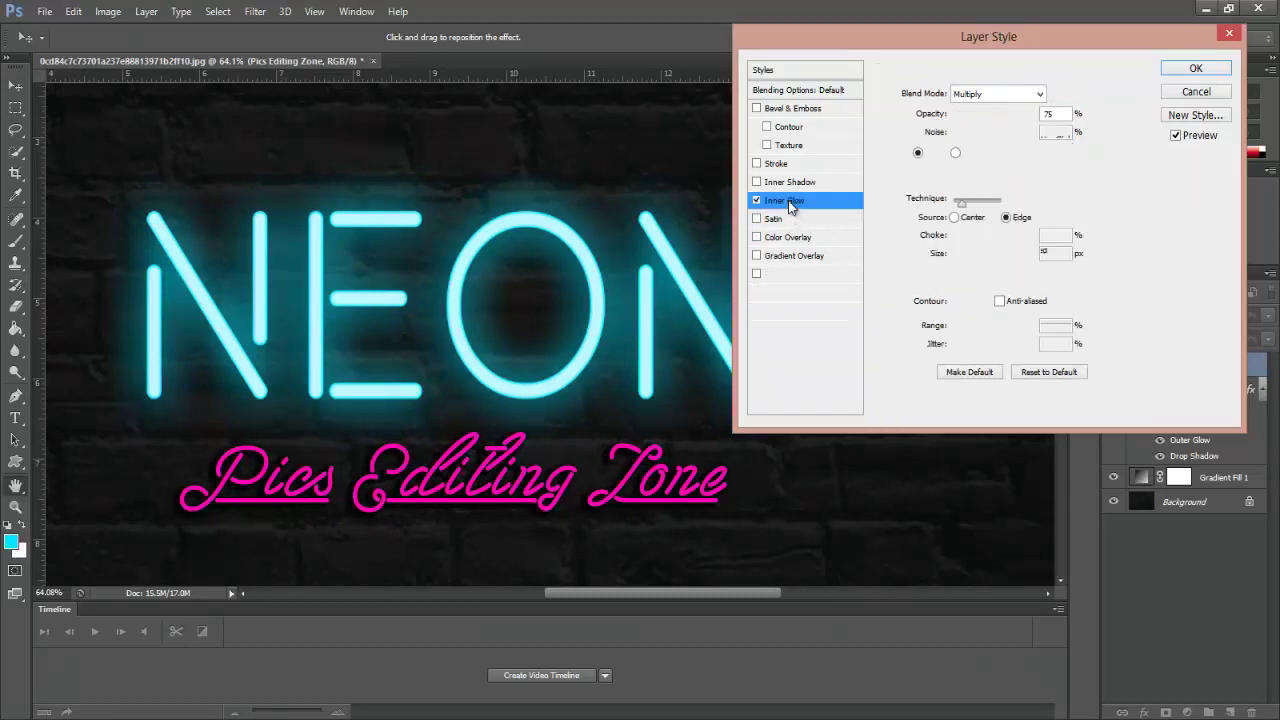
{"action": "left_click", "coordinate": [955, 218]}
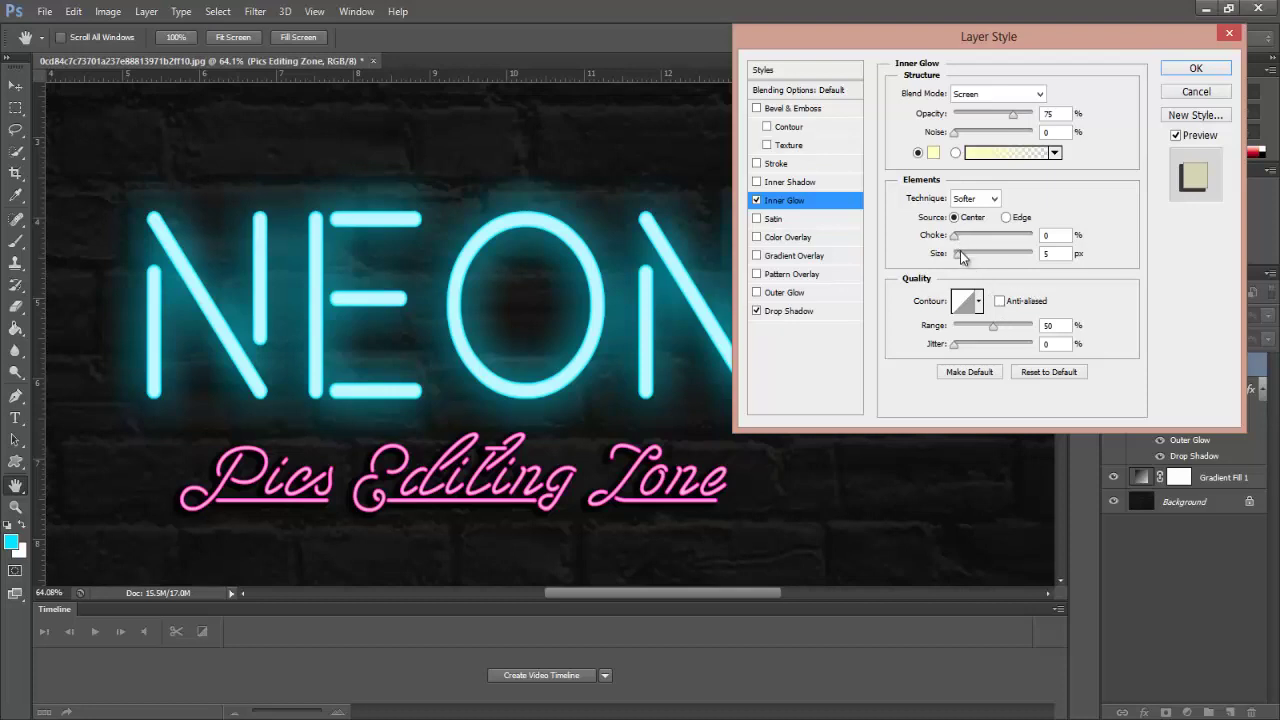
{"action": "left_click", "coordinate": [958, 253]}
{"action": "left_click_drag", "start_coordinate": [958, 256], "coordinate": [960, 259]}
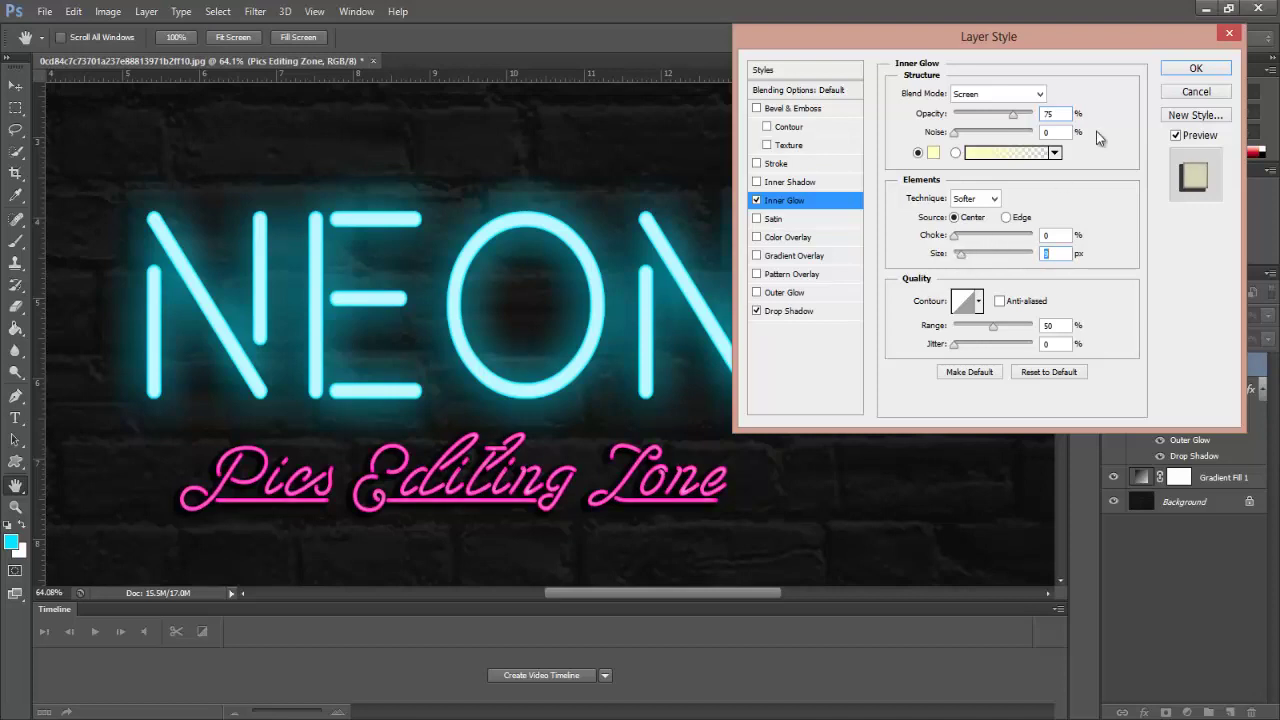
Add an outer glow to Pics Editing Zone in magenta #ff01b4 sampled from its lettering, with spread 11%, size 65 px and opacity 50%.
{"action": "left_click", "coordinate": [780, 292]}
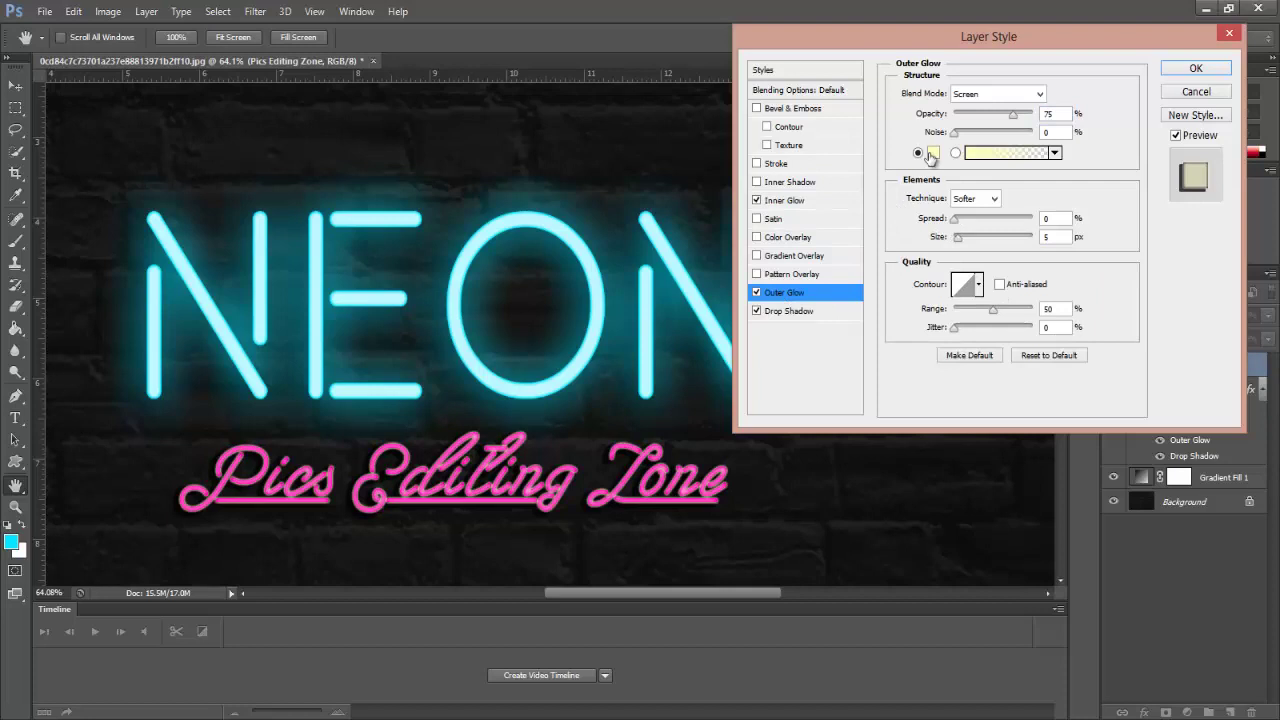
{"action": "left_click", "coordinate": [933, 154]}
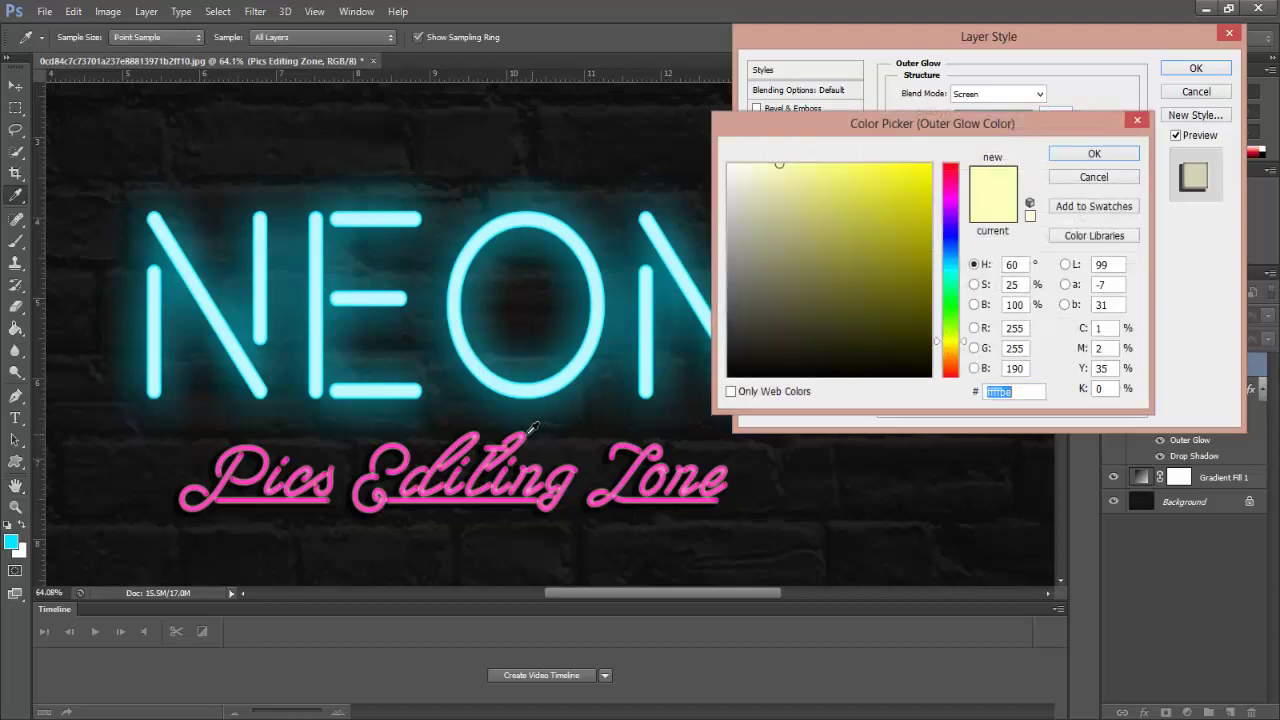
{"action": "left_click", "coordinate": [527, 433]}
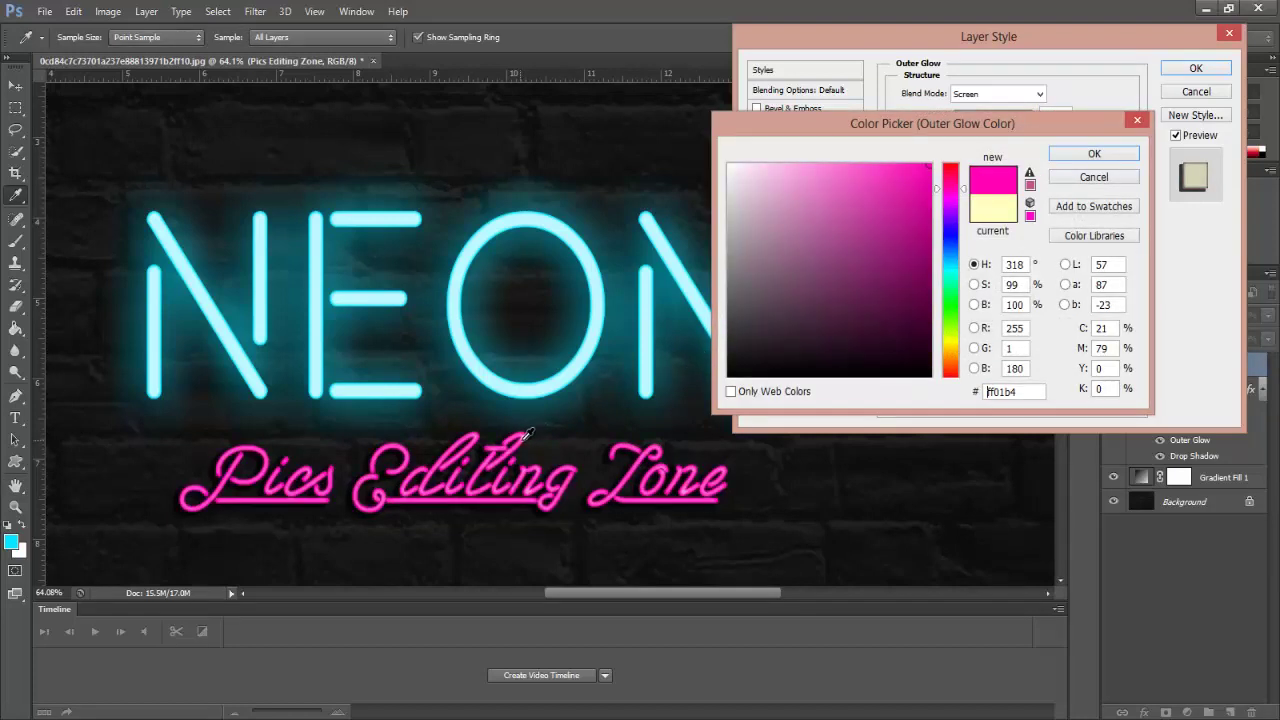
{"action": "left_click", "coordinate": [1078, 158]}
{"action": "left_click", "coordinate": [959, 220]}
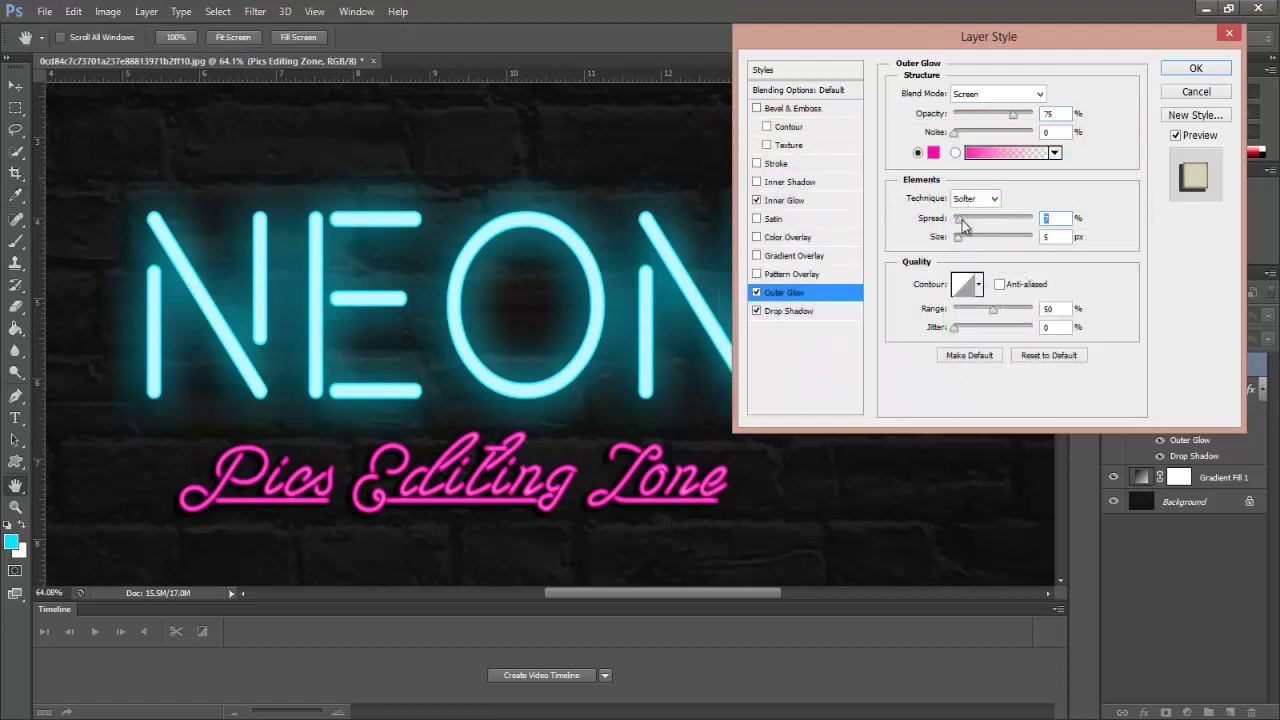
{"action": "left_click_drag", "start_coordinate": [962, 221], "coordinate": [978, 242]}
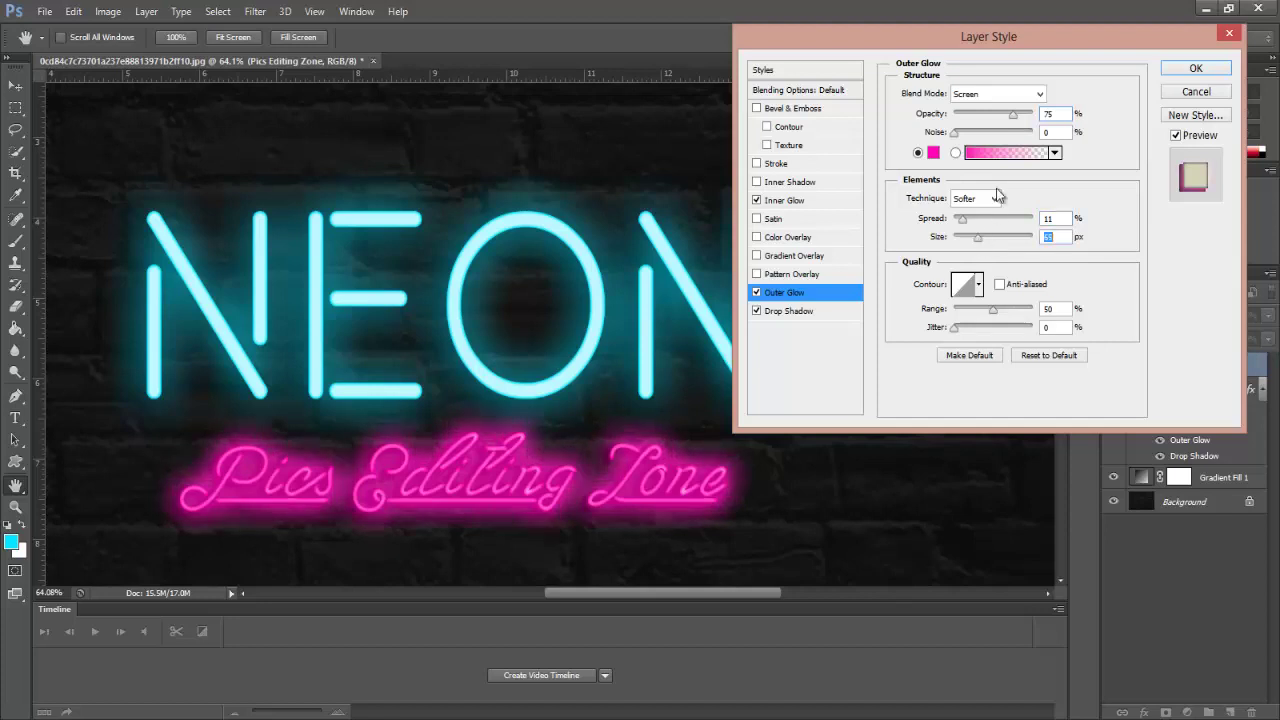
{"action": "left_click", "coordinate": [998, 113]}
{"action": "left_click_drag", "start_coordinate": [996, 117], "coordinate": [993, 117]}
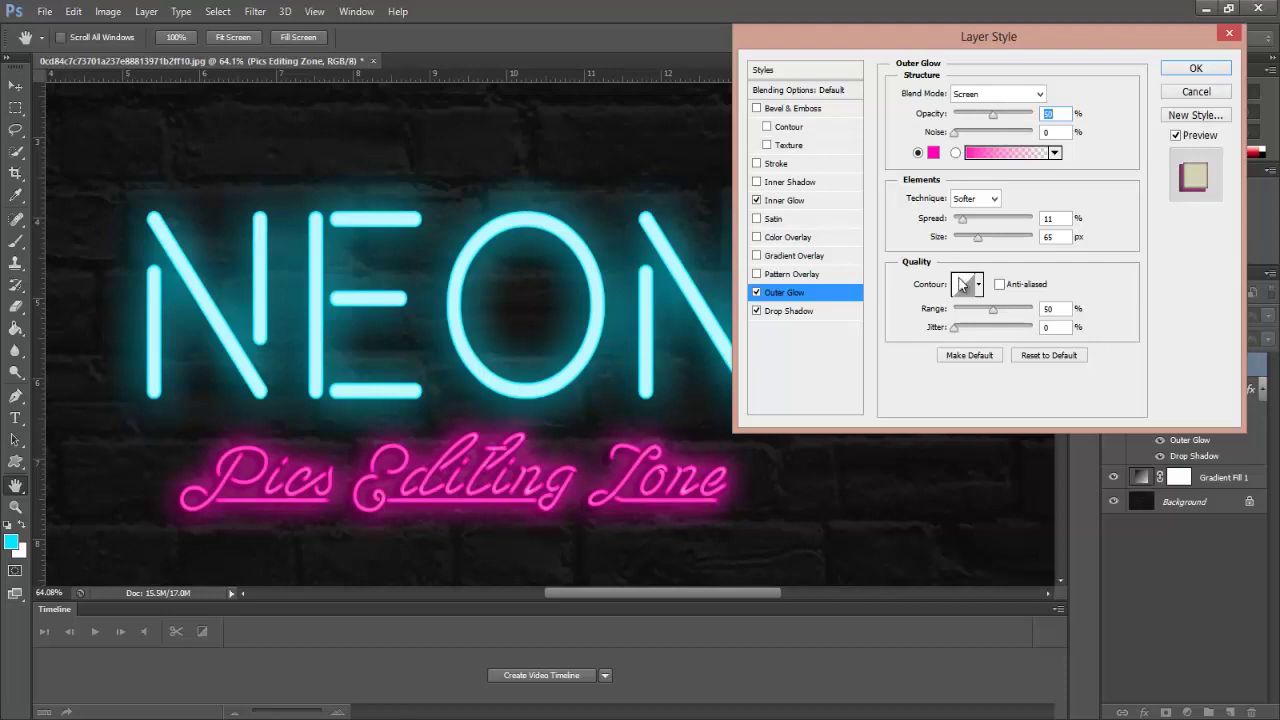
Set the Pics Editing Zone outer glow to spread 8% and size about 111 px, and apply the layer style.
{"action": "left_click", "coordinate": [963, 222]}
{"action": "left_click_drag", "start_coordinate": [966, 228], "coordinate": [961, 229]}
{"action": "left_click_drag", "start_coordinate": [980, 238], "coordinate": [991, 243]}
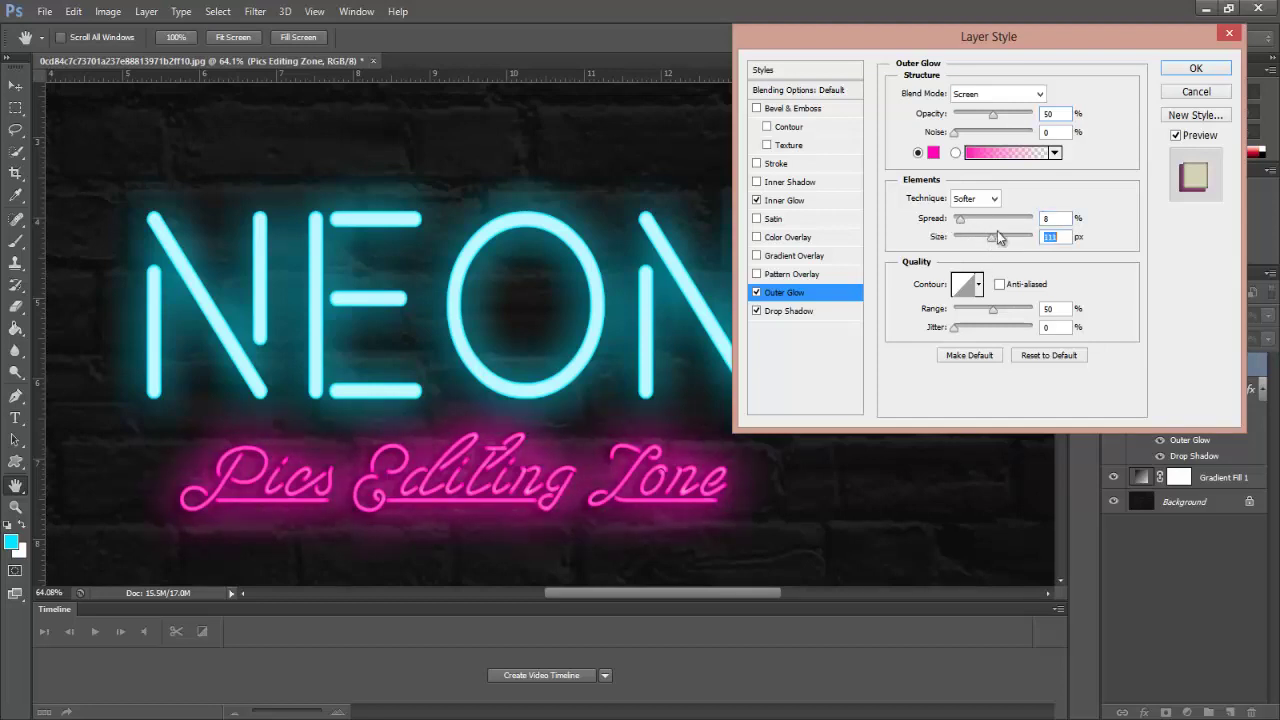
{"action": "left_click", "coordinate": [1175, 71]}
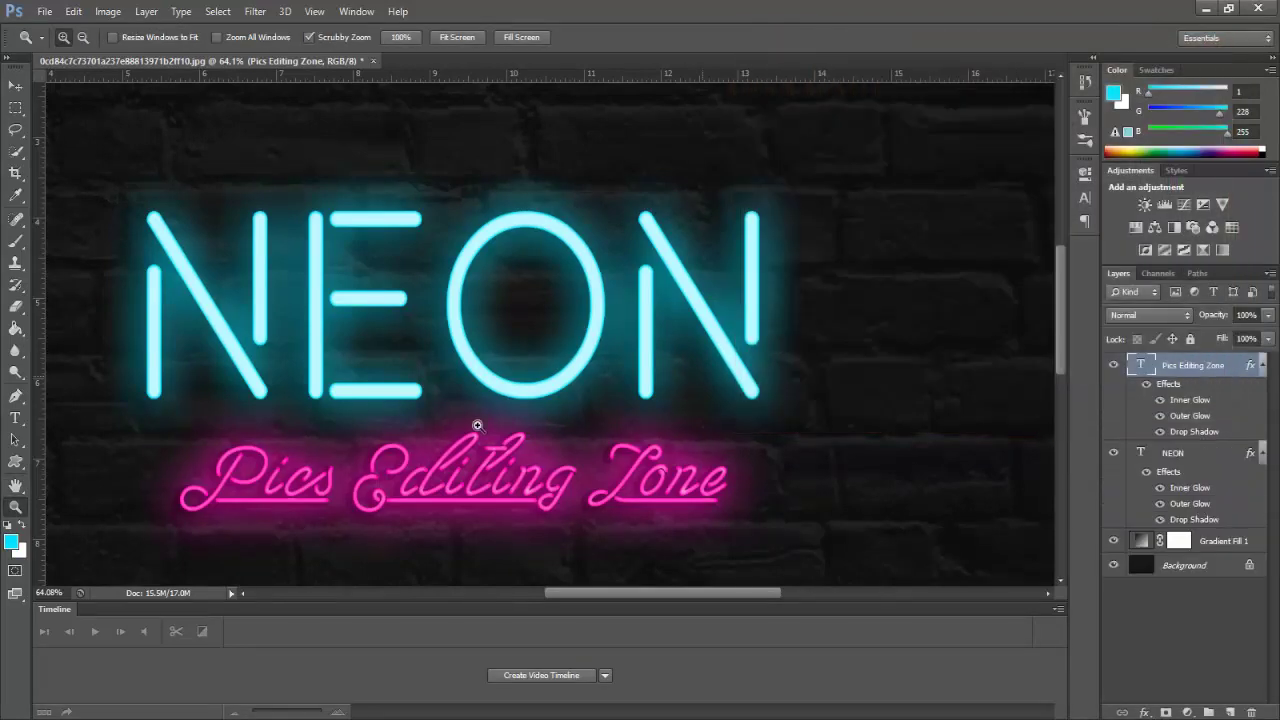
{"action": "scroll", "coordinate": [420, 426], "scroll_direction": "down", "scroll_amount": 3}
{"action": "left_click_drag", "start_coordinate": [573, 380], "coordinate": [583, 376]}
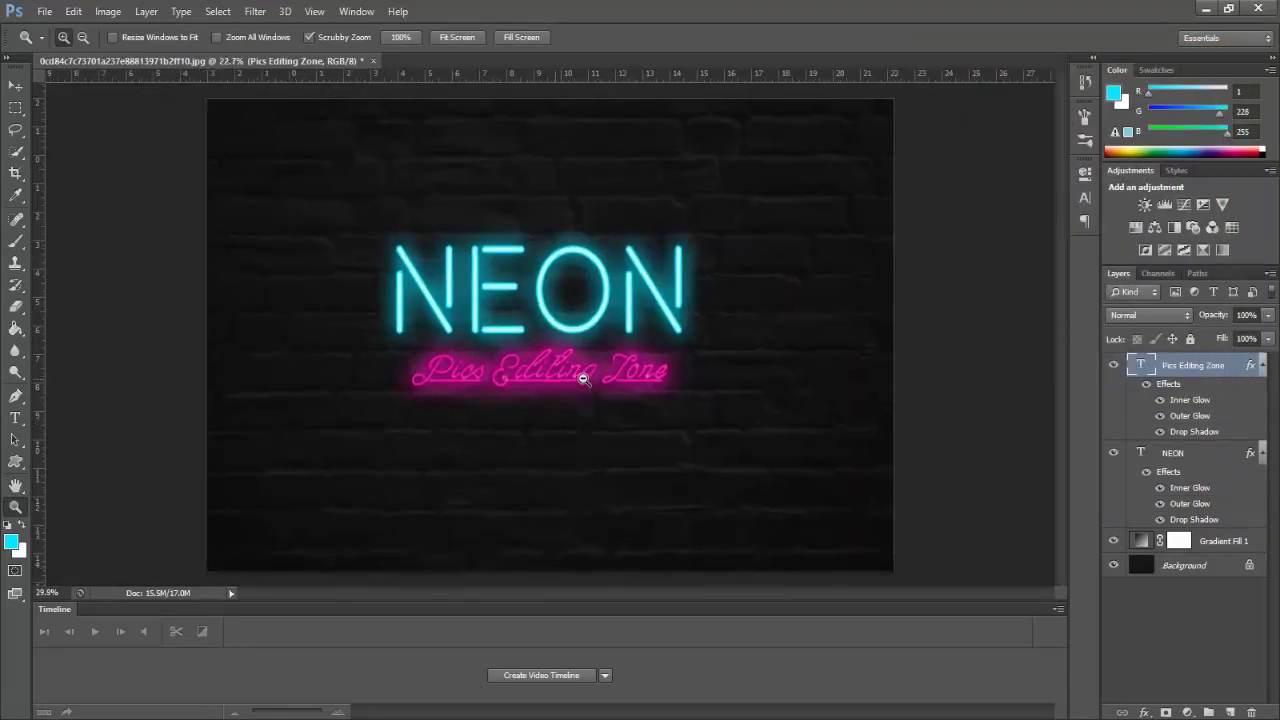